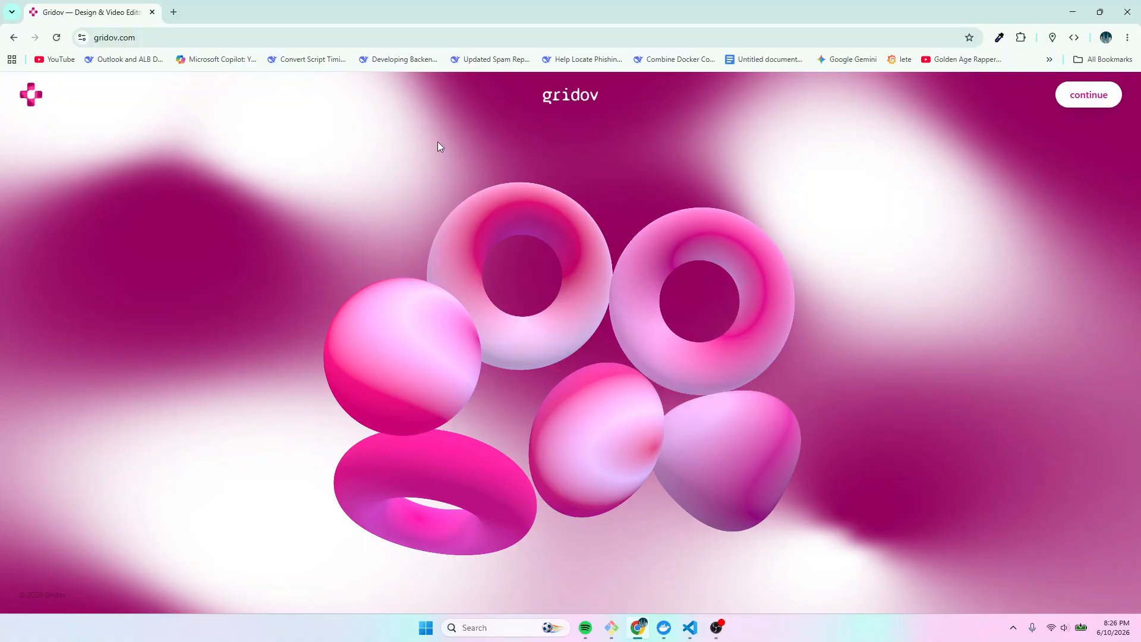
- Create a new design from the YouTube Thumbnail preset (1280 × 720)
click(1076, 97)
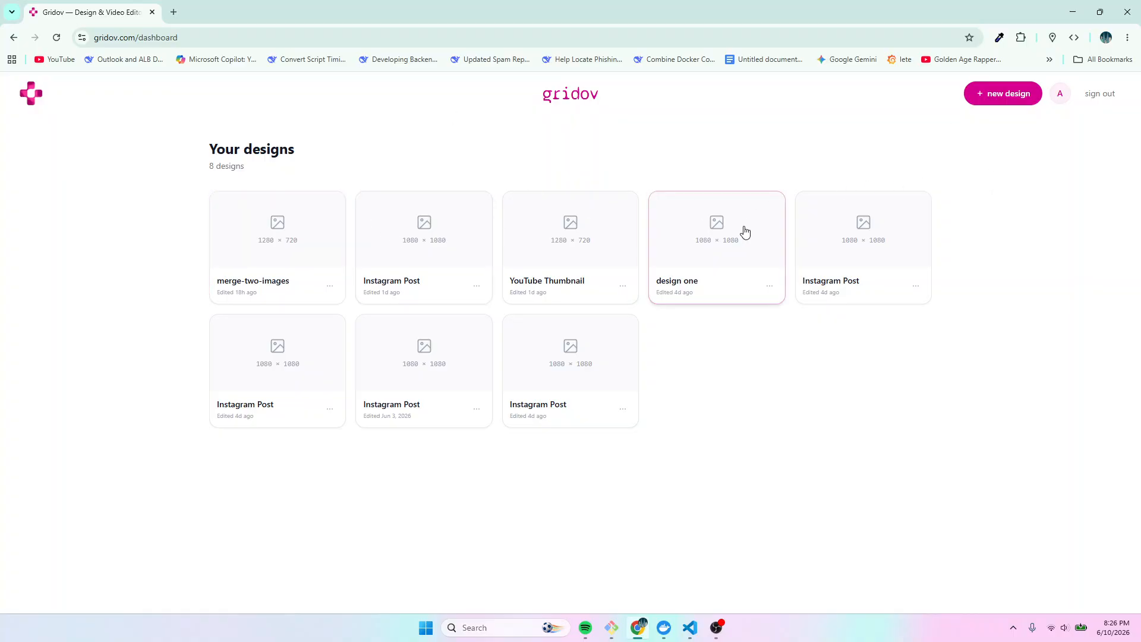
click(995, 98)
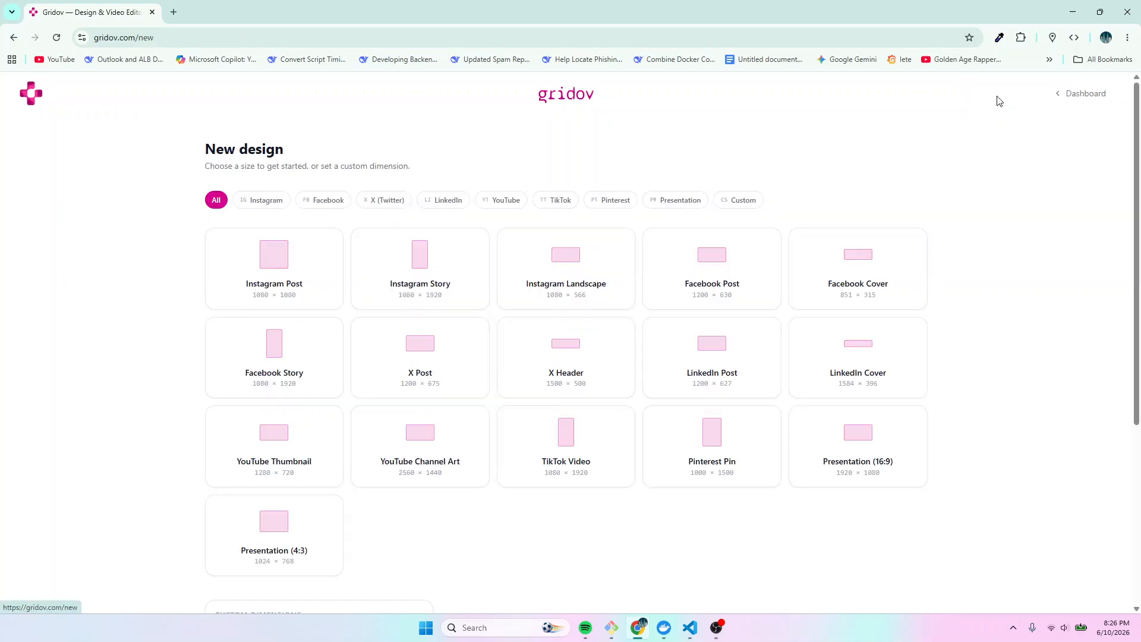
scroll(357, 383, down, 3)
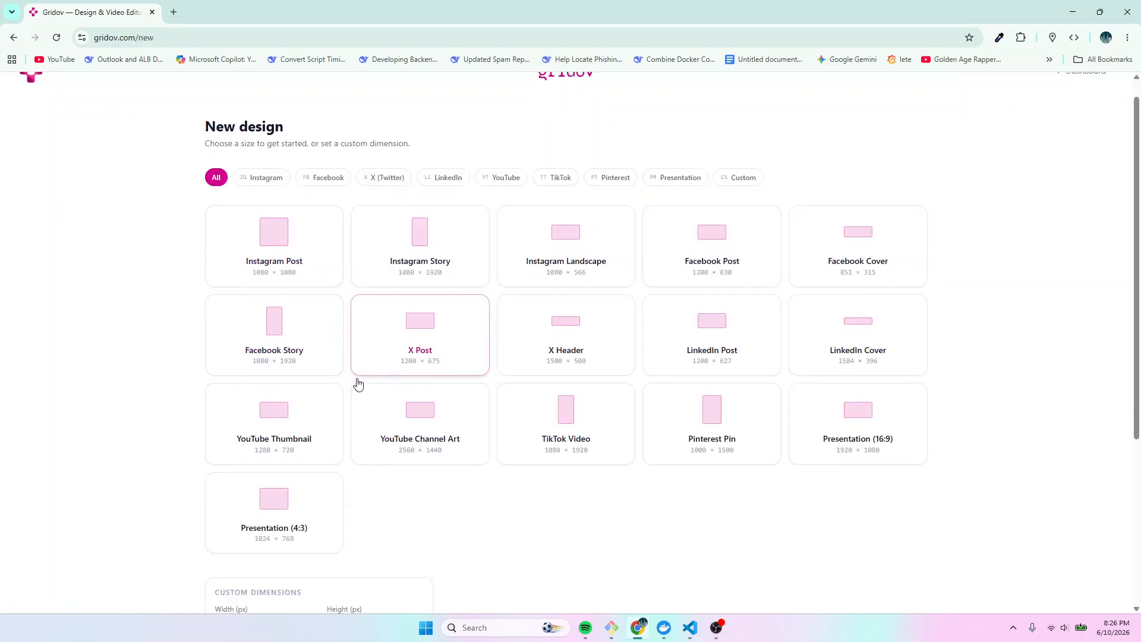
scroll(488, 387, up, 1)
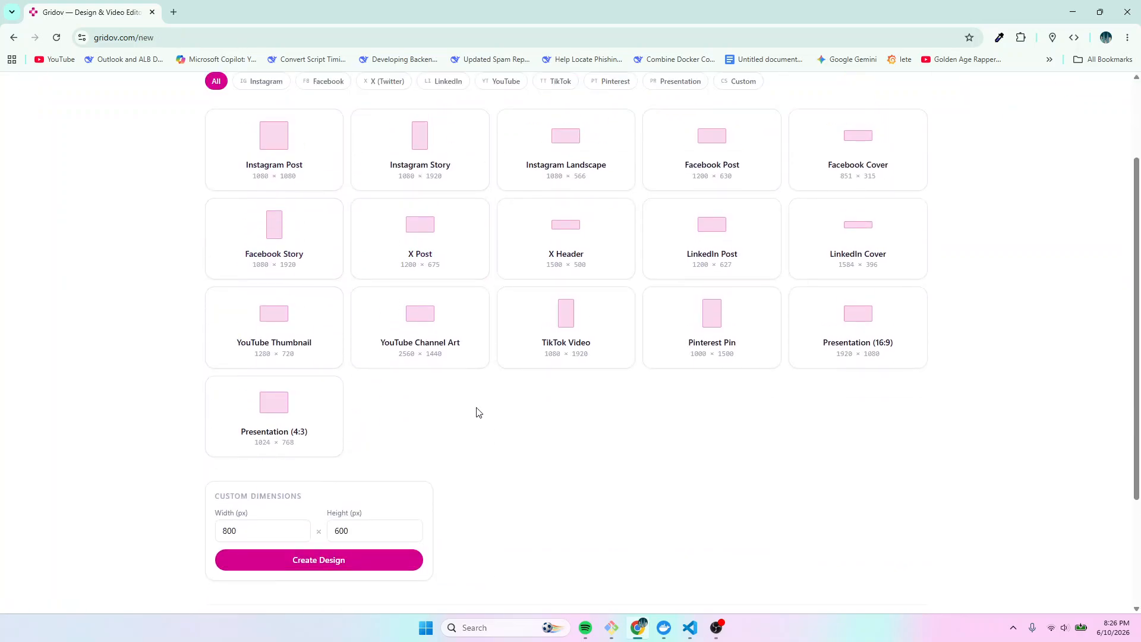
click(262, 343)
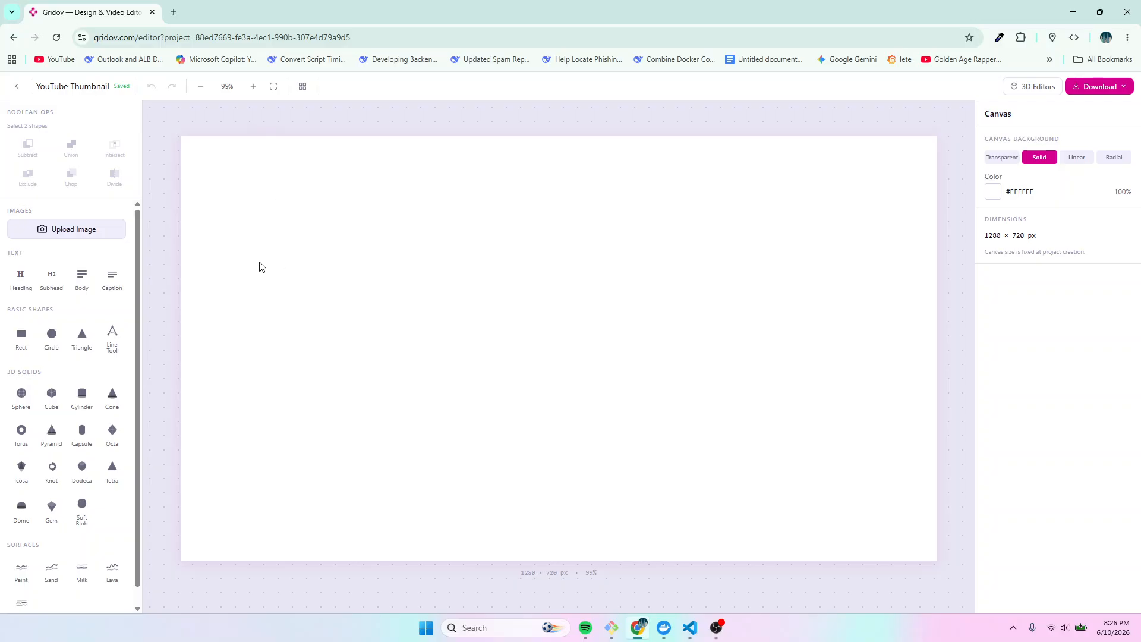
- Upload the black-and-white portrait photo from the Desktop's gridov-files folder to the canvas
click(60, 235)
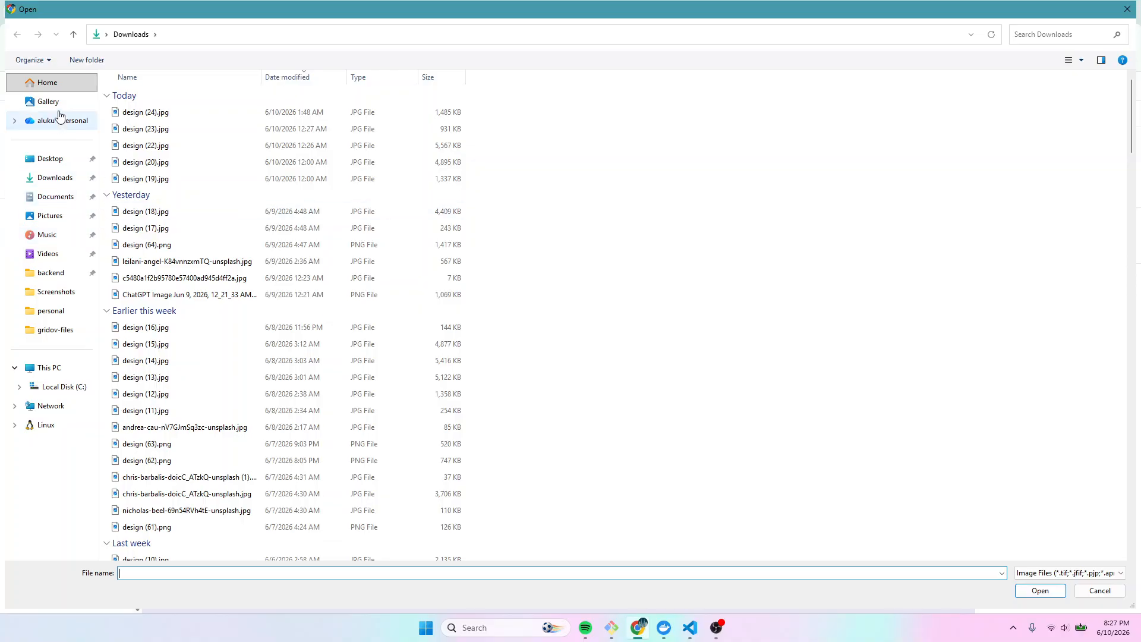
click(43, 161)
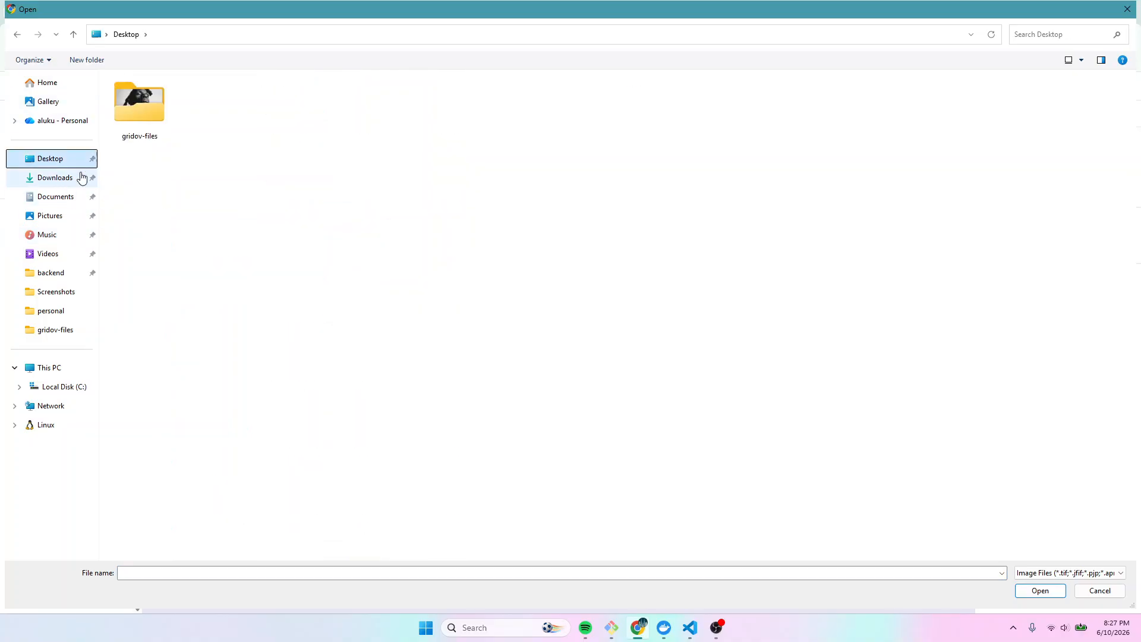
double_click(136, 118)
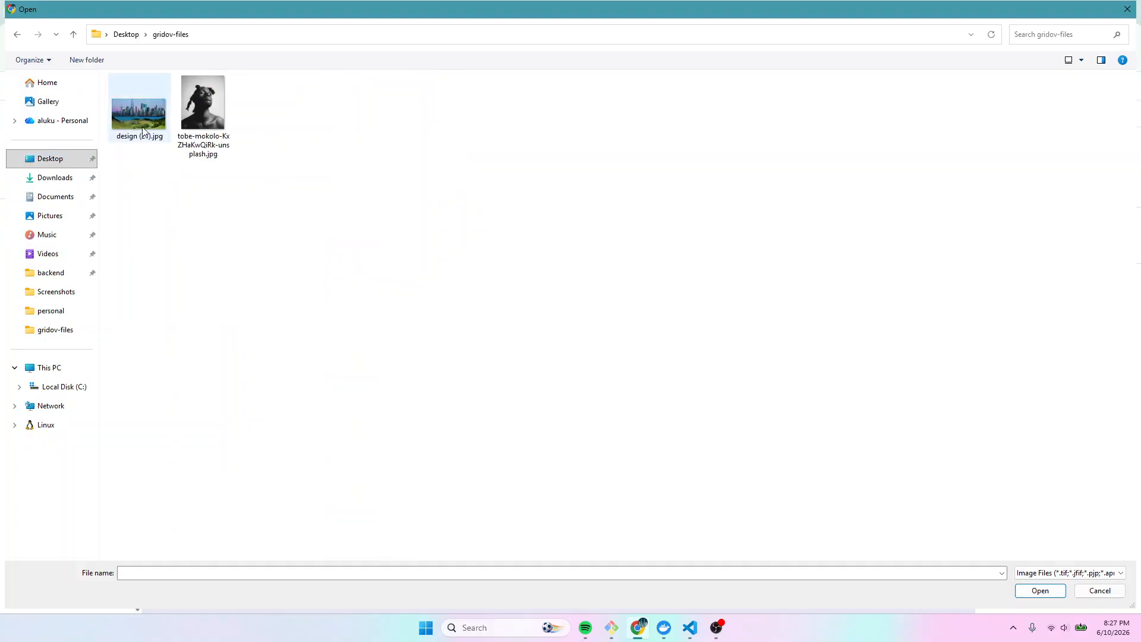
click(198, 109)
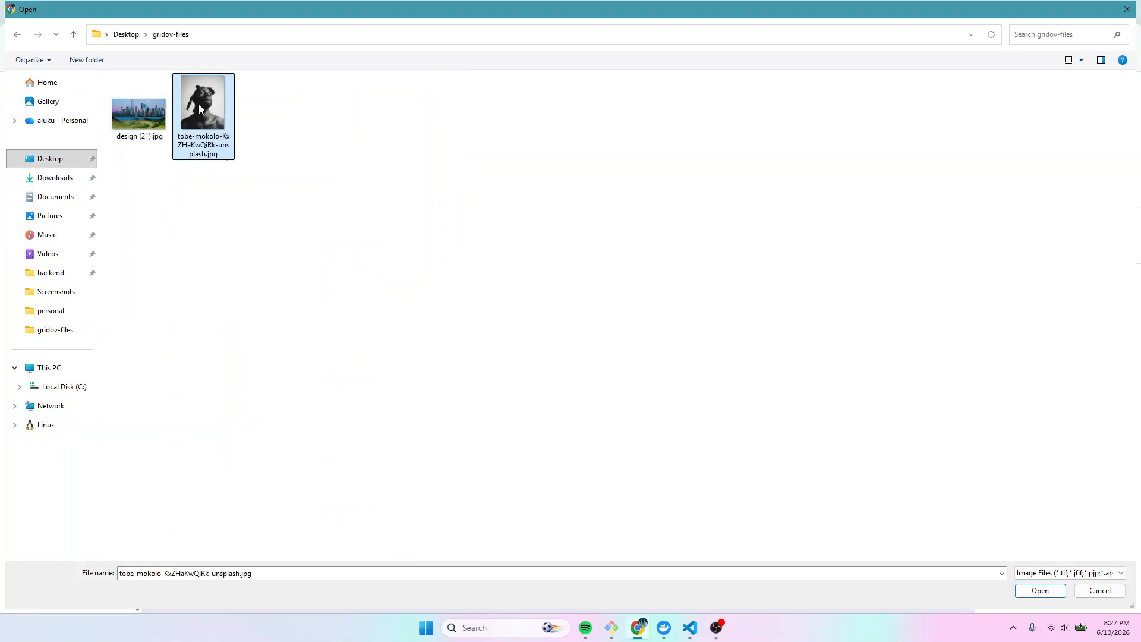
click(1041, 591)
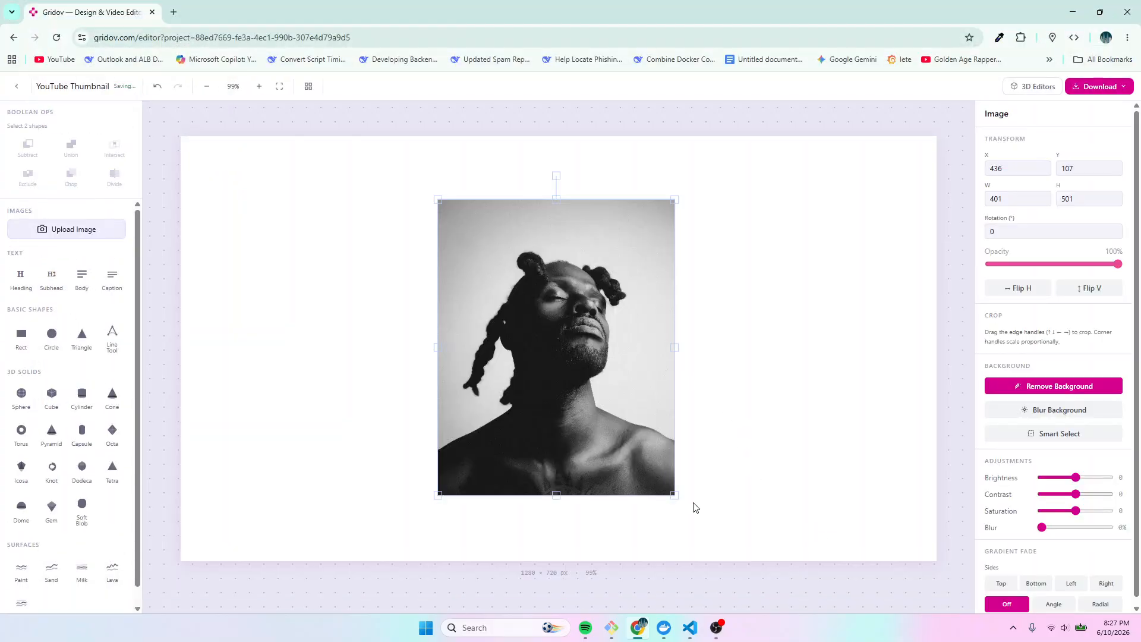
- Enlarge the portrait photo to about 465 × 582 px and position it slightly left of the canvas centre, fully inside the canvas
drag(675, 495, 702, 503)
drag(679, 461, 615, 409)
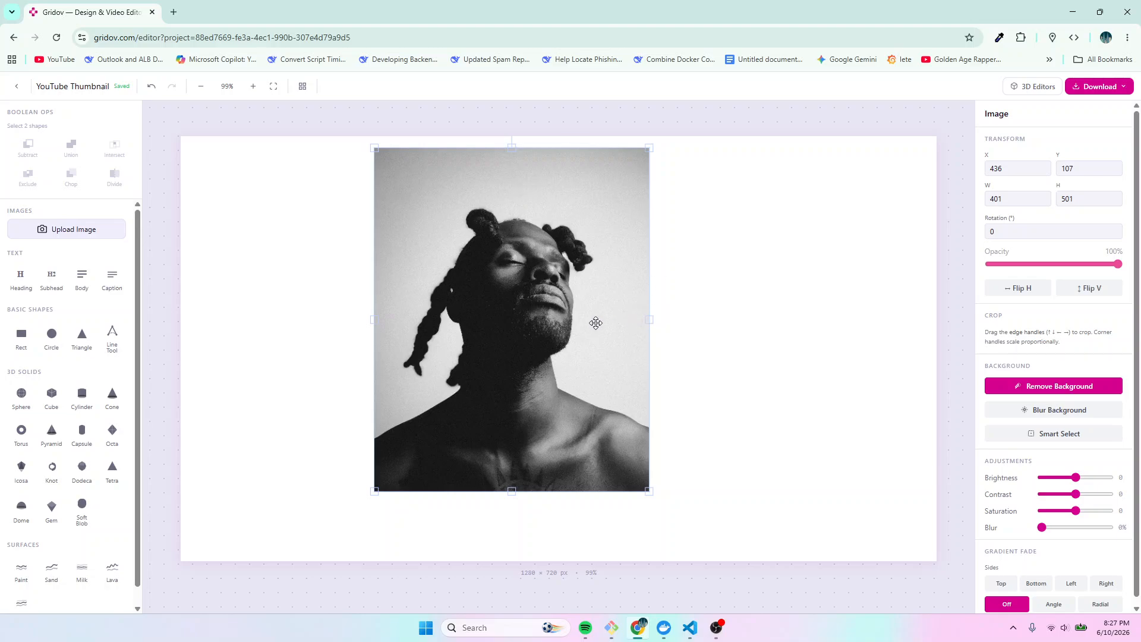
drag(552, 244, 556, 321)
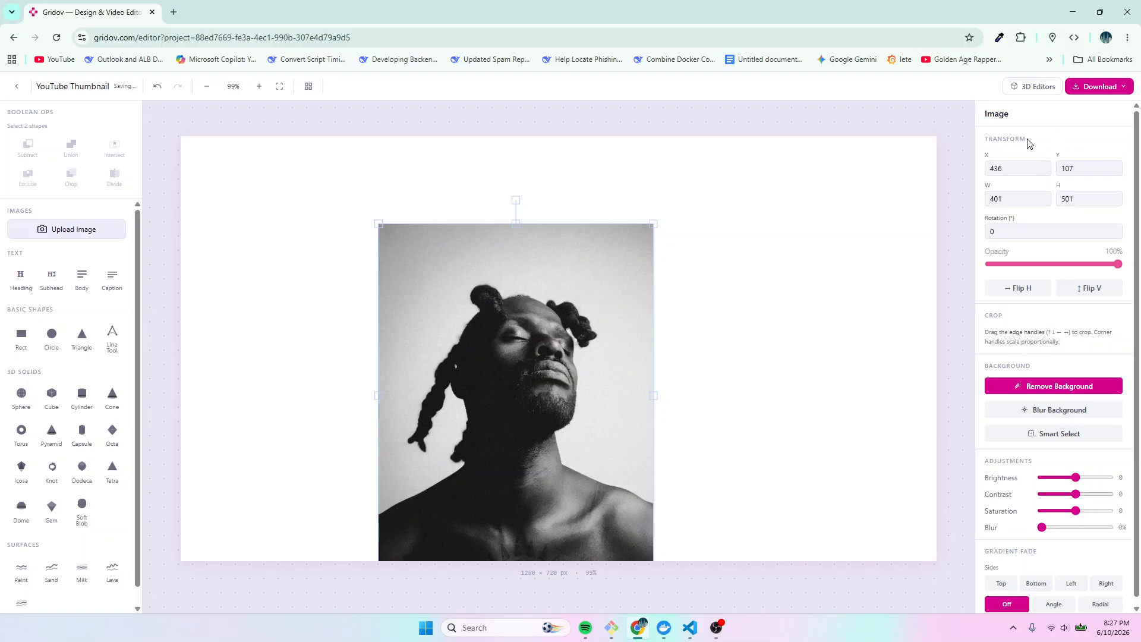
drag(557, 392, 560, 370)
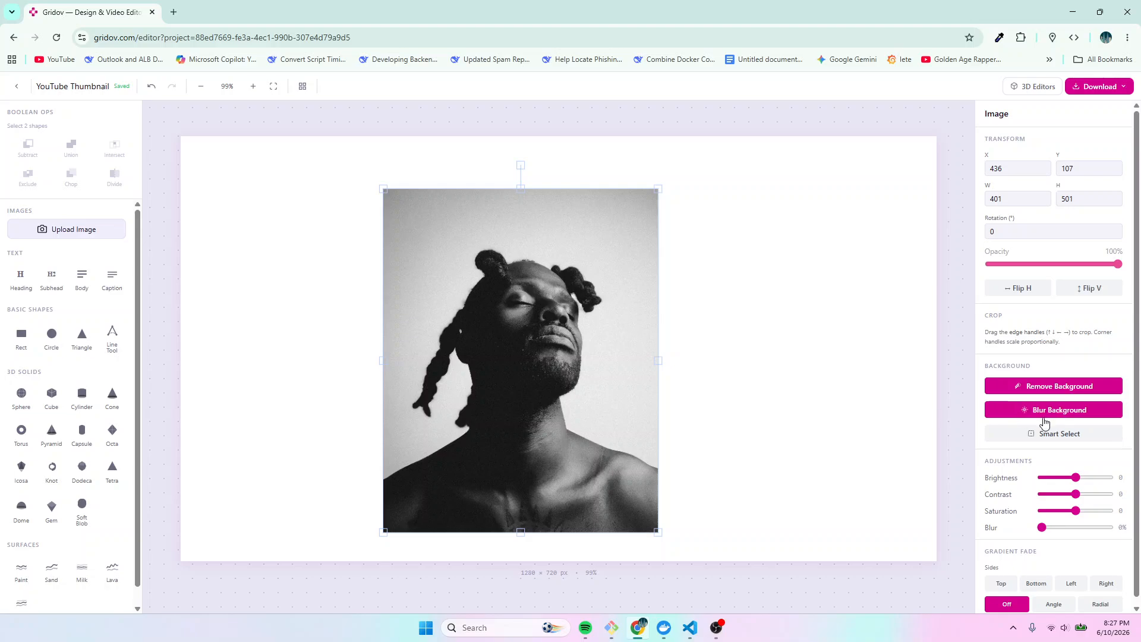
- Open Smart Select for the portrait and select the light background above and on both sides of the man's head
click(1054, 435)
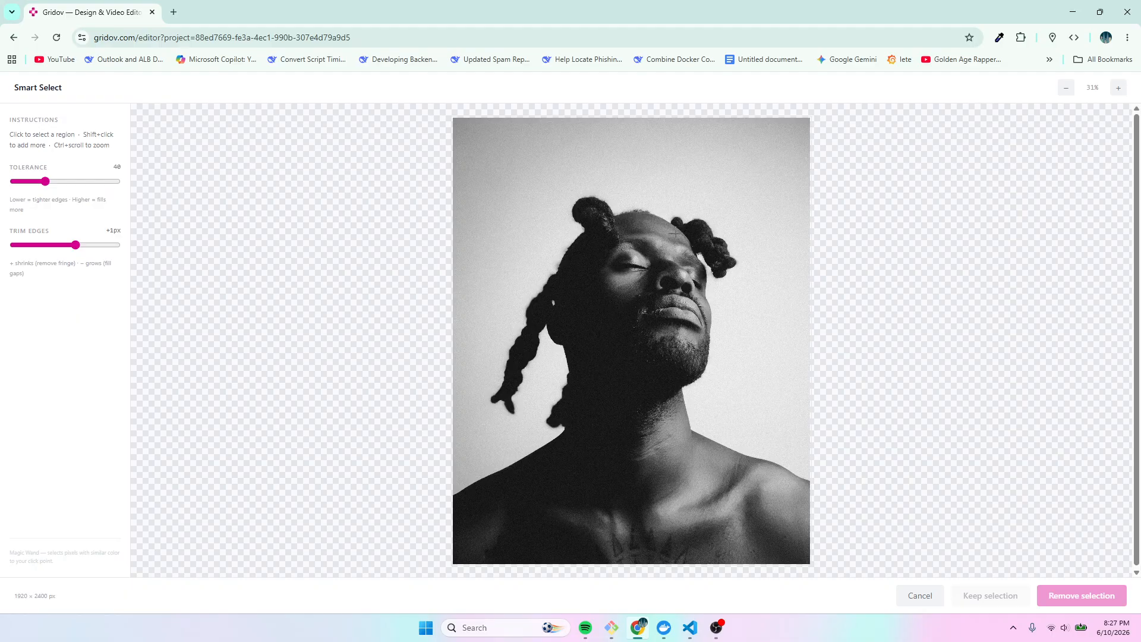
click(514, 158)
shift+click(710, 162)
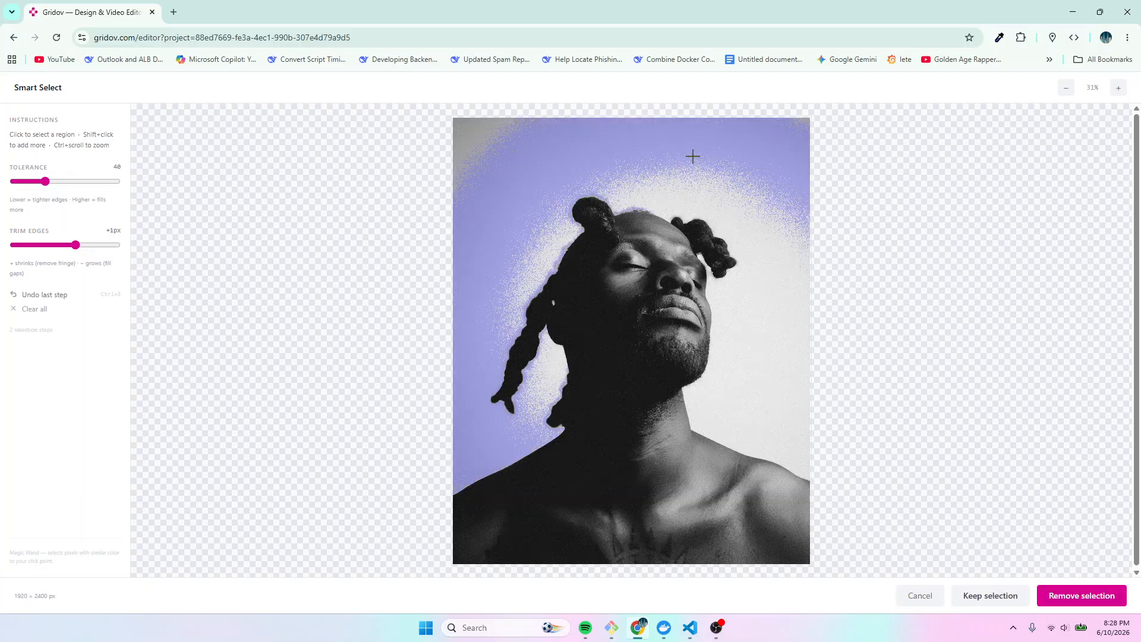
shift+click(484, 140)
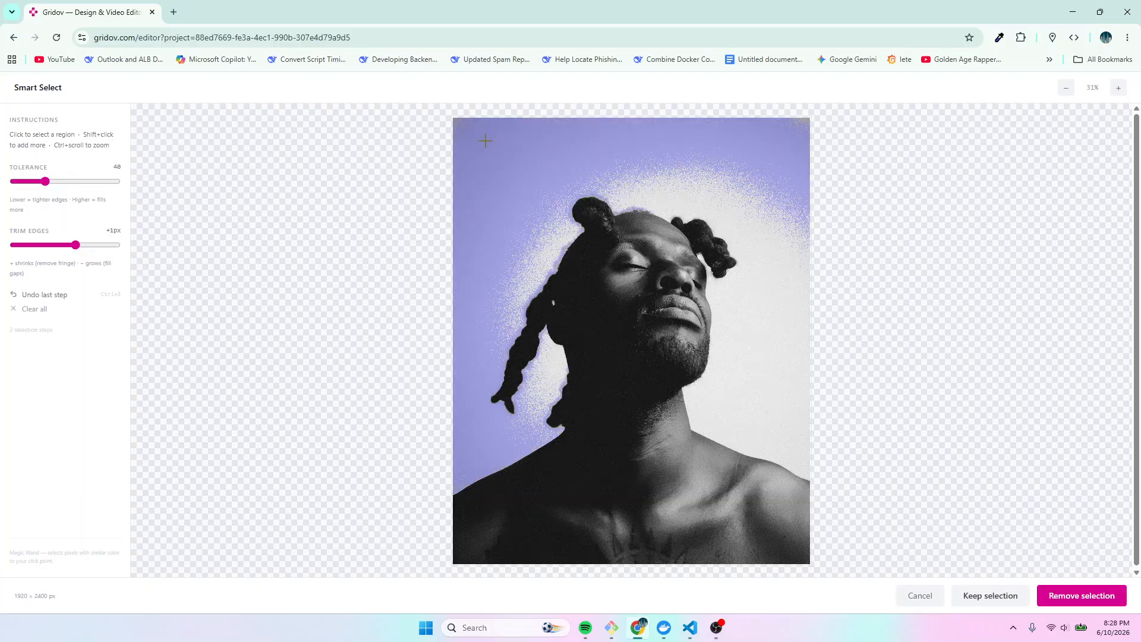
shift+click(721, 186)
shift+click(769, 199)
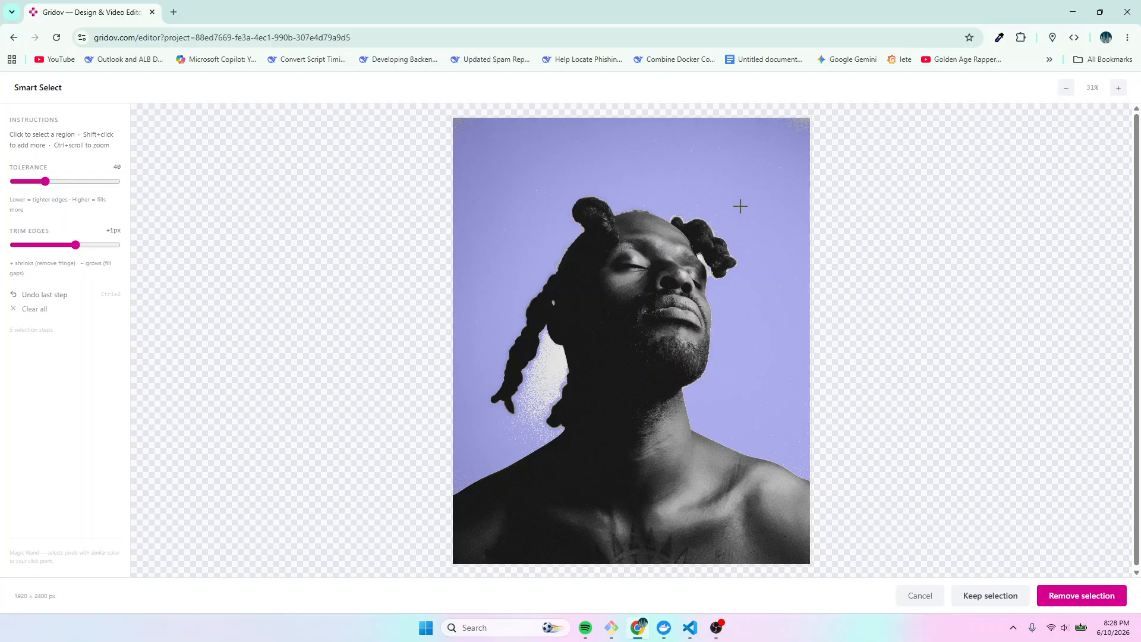
- Add the background gap between the hanging braid and neck, and the small area beside the face, to the selection
shift+click(544, 369)
shift+click(555, 372)
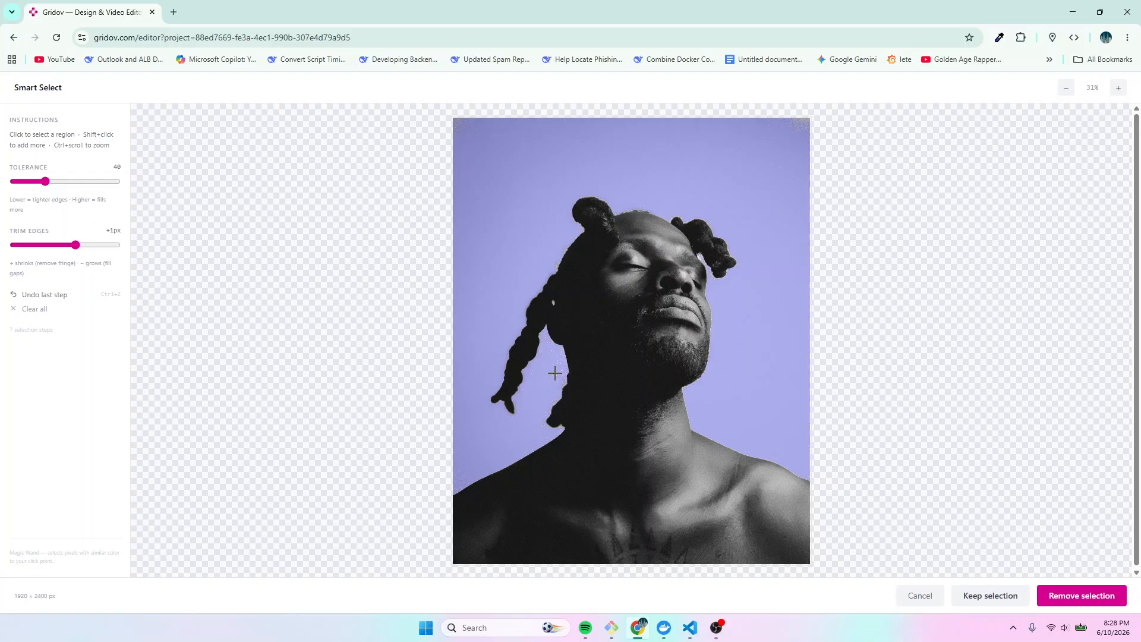
shift+click(543, 369)
shift+click(538, 414)
shift+click(710, 276)
- Raise the Smart Select tolerance to 74, checking the selection edges around the hair, face and shoulders
ctrl+scroll(741, 300, up, 3)
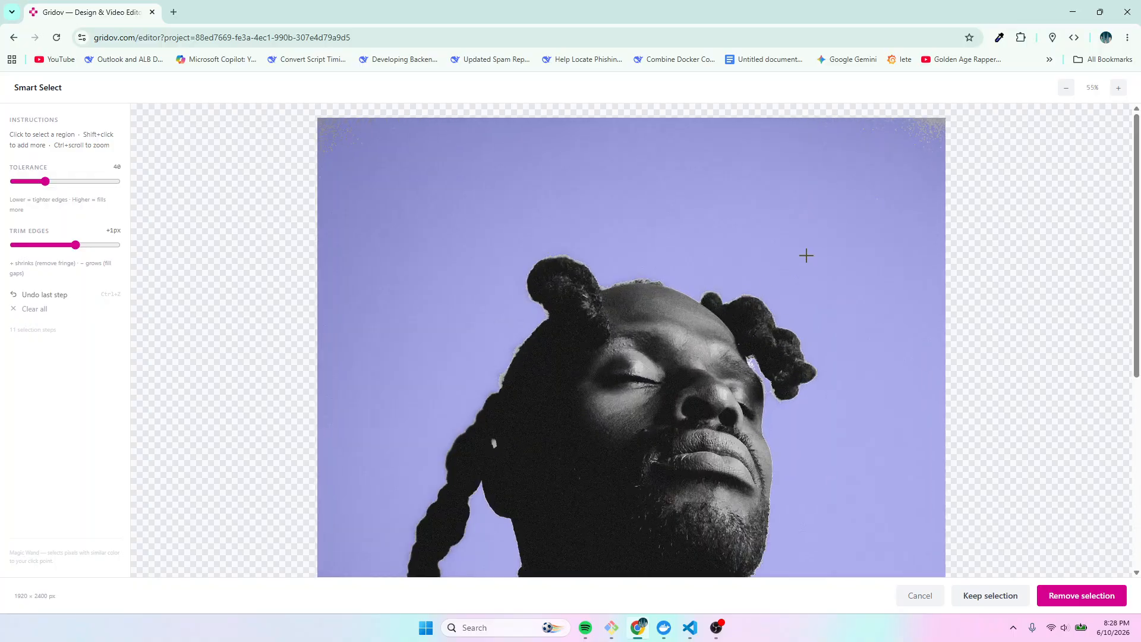
ctrl+scroll(806, 254, up, 3)
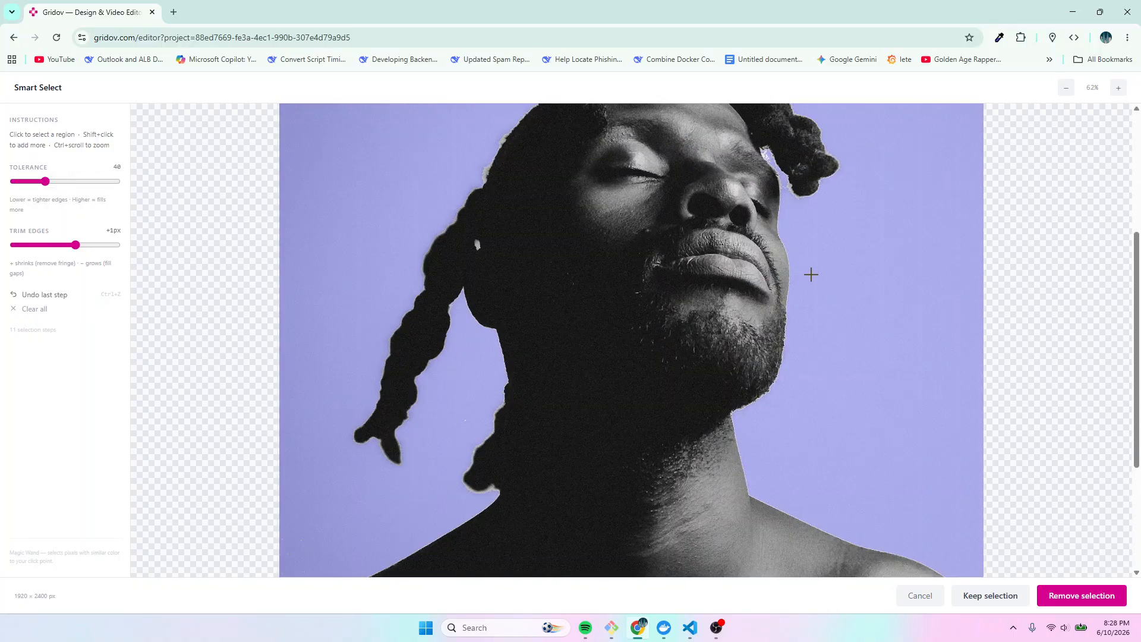
scroll(826, 265, up, 1)
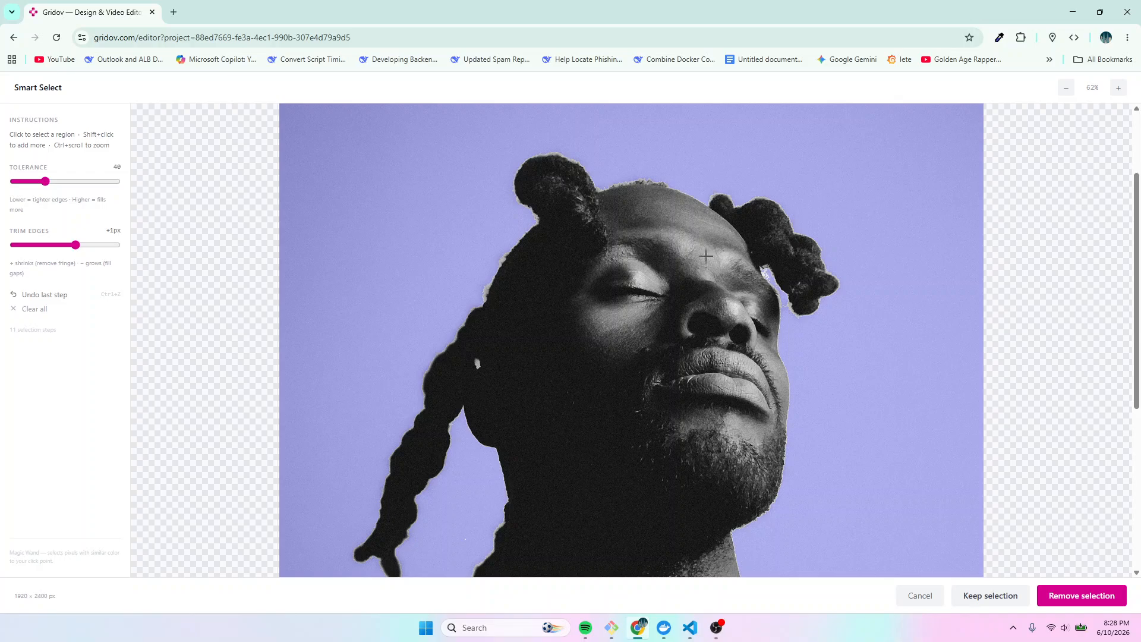
scroll(845, 285, down, 3)
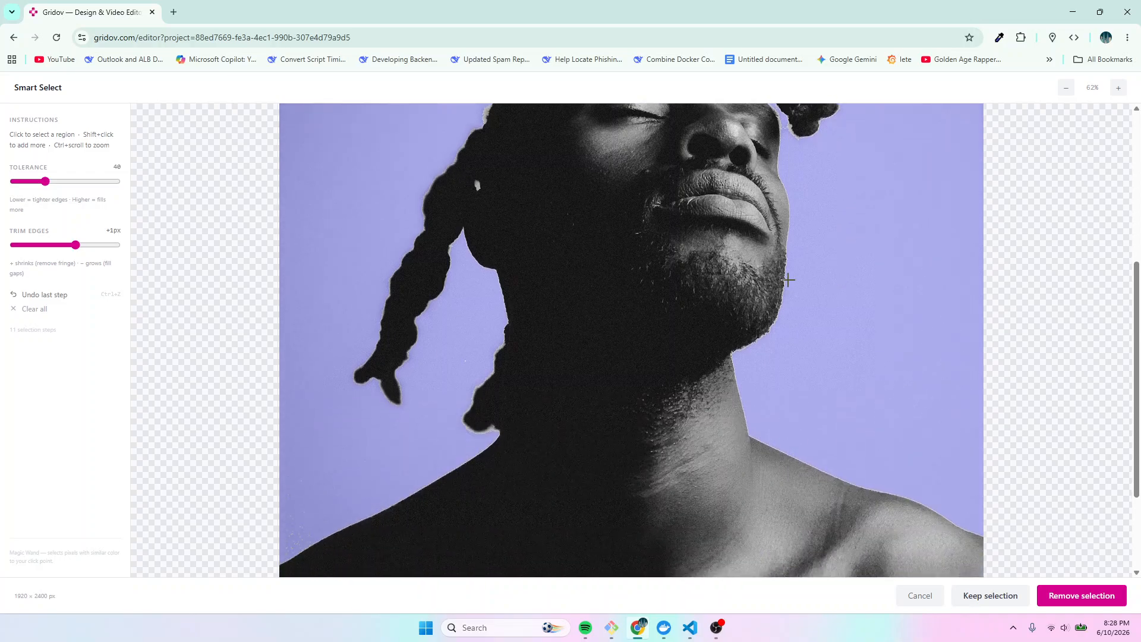
scroll(773, 291, down, 2)
scroll(776, 293, up, 4)
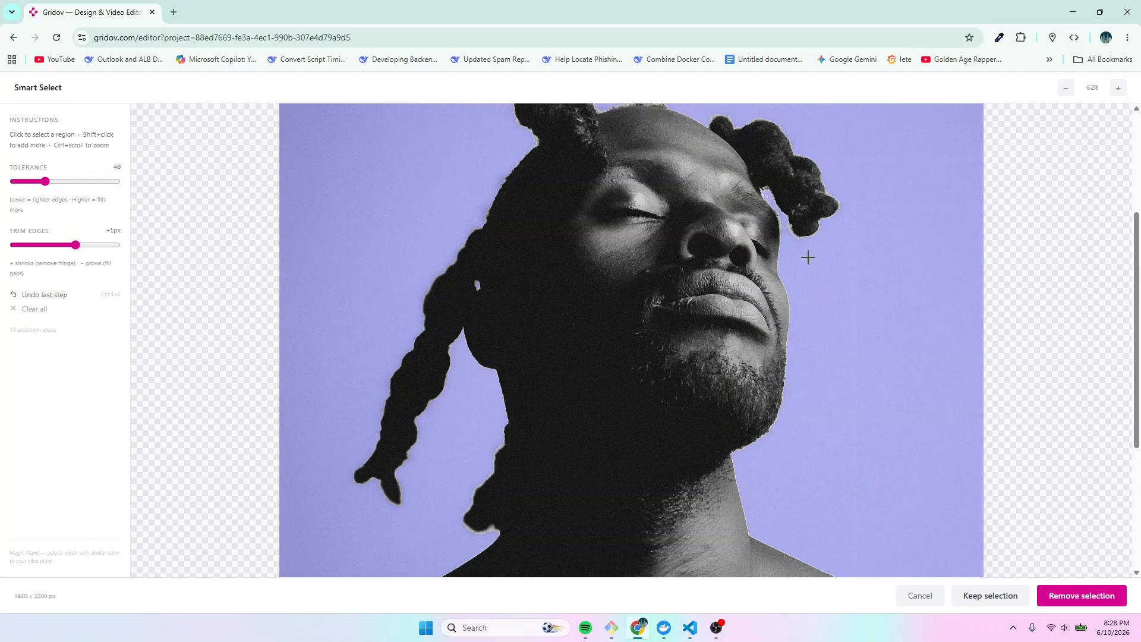
scroll(830, 281, up, 3)
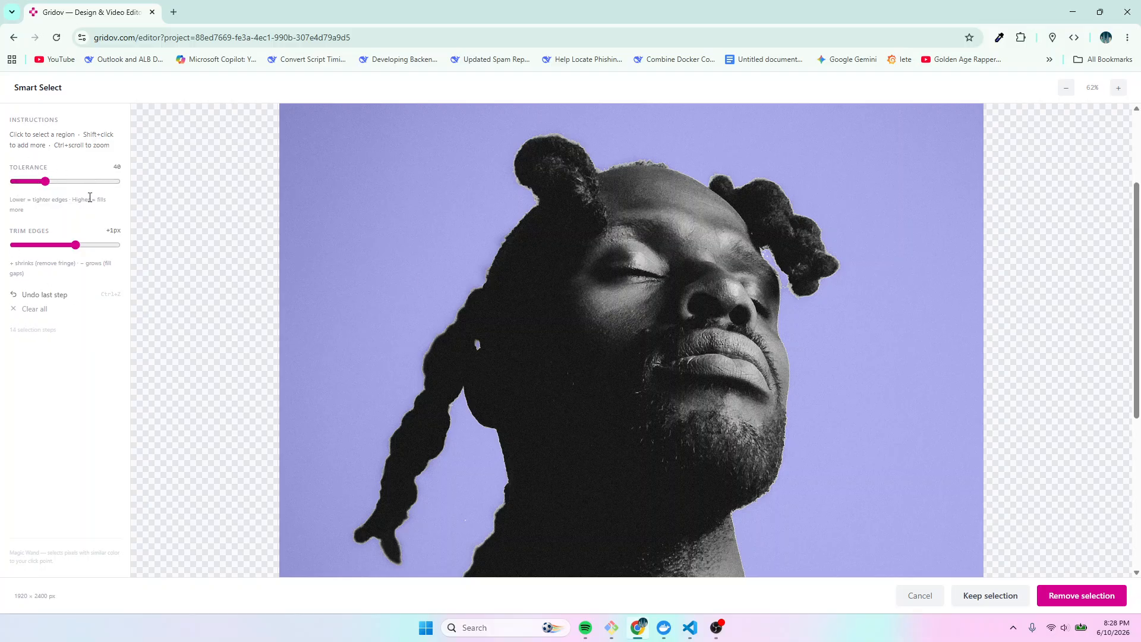
drag(45, 181, 87, 185)
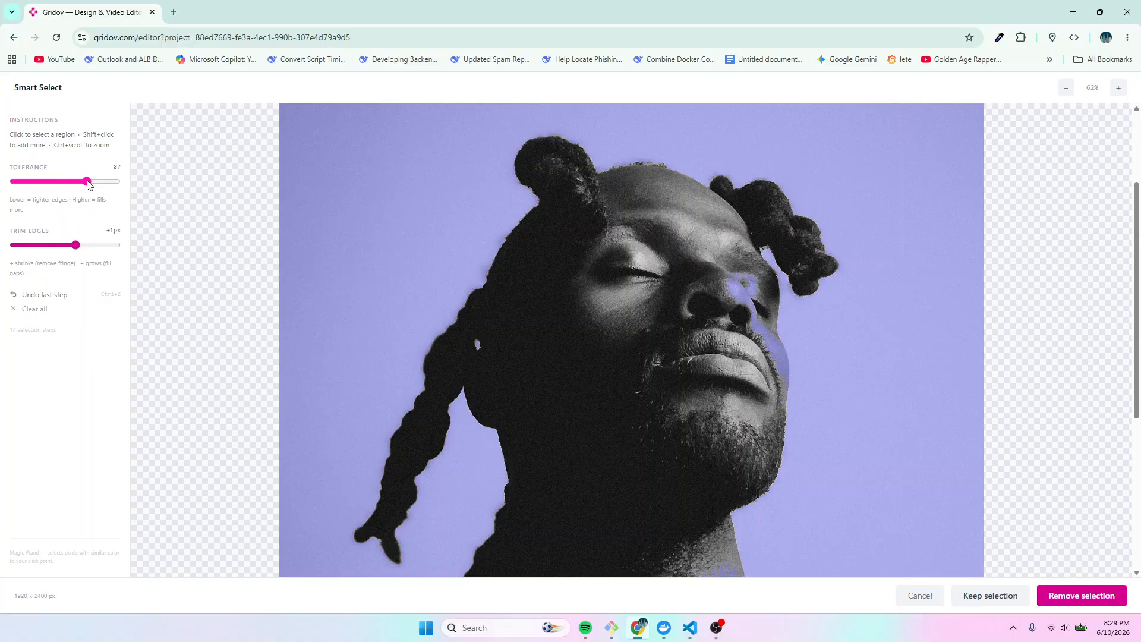
drag(84, 185, 85, 185)
drag(77, 185, 76, 184)
scroll(543, 238, down, 5)
scroll(543, 238, up, 5)
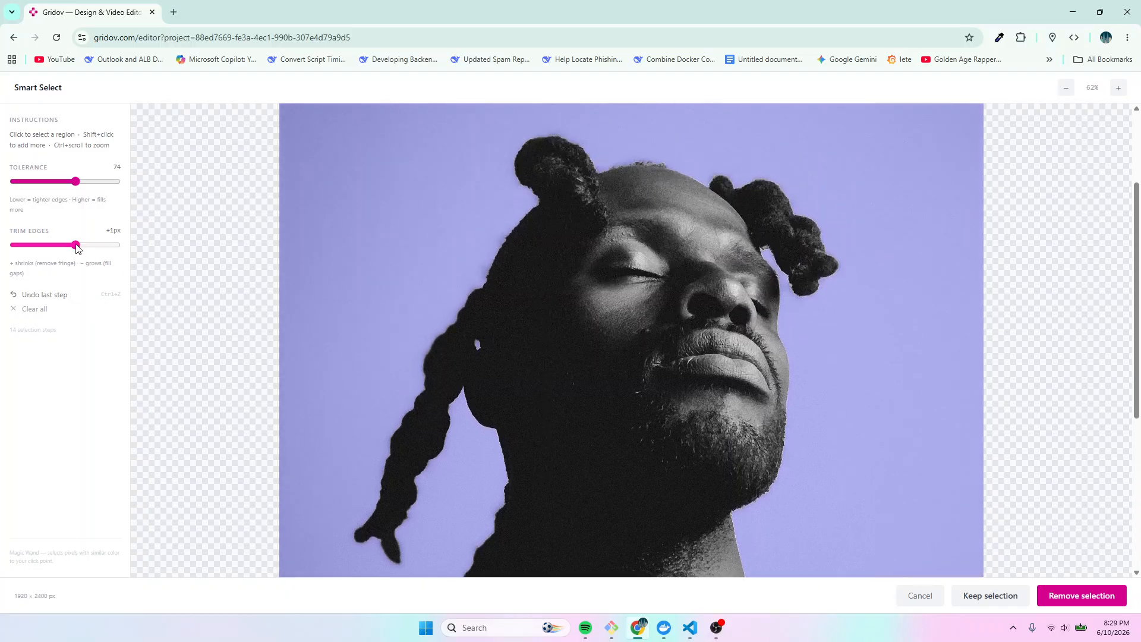
- Set Trim Edges to -1 px so the selection grows closer to the man's outline
drag(72, 246, 60, 250)
key(Left)
scroll(555, 250, down, 5)
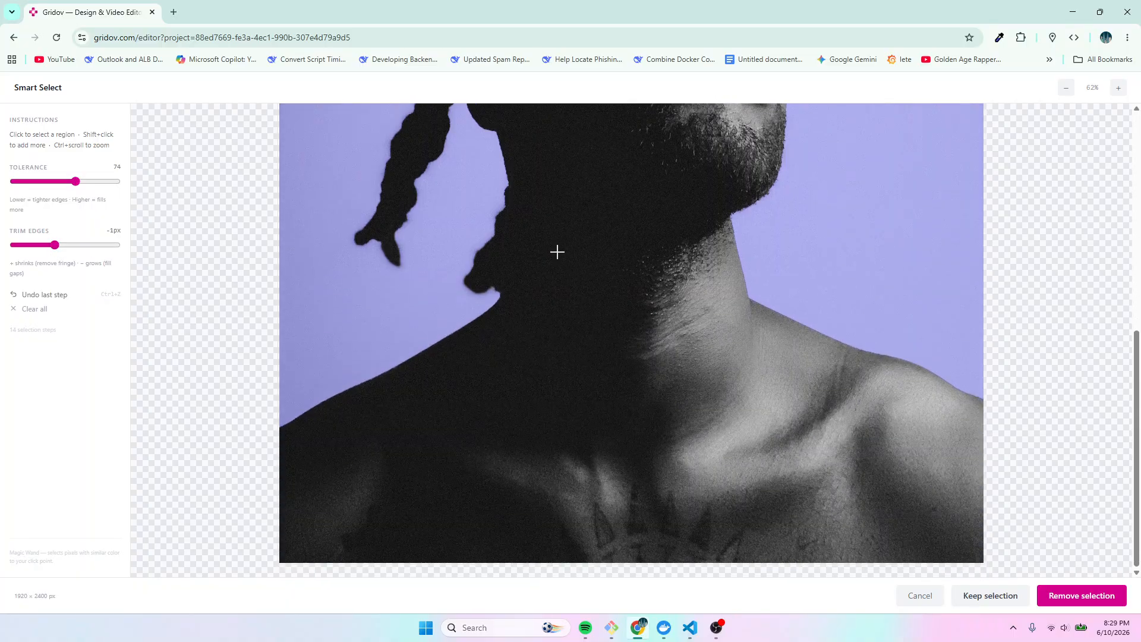
scroll(563, 273, up, 5)
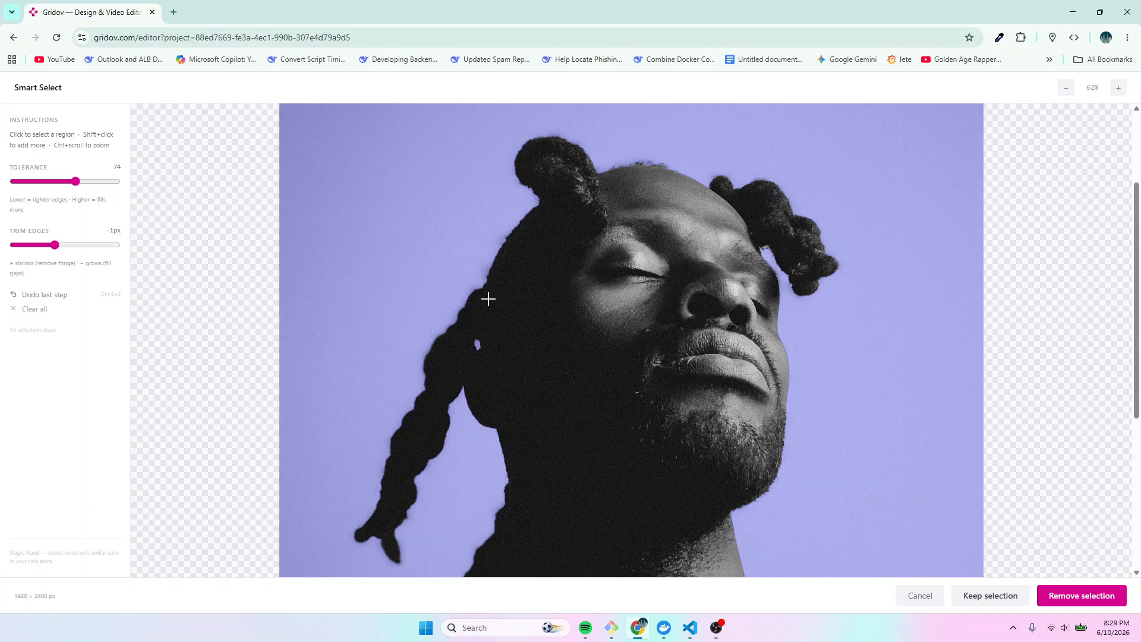
- Check the selection along the man's outline and remove the selected background from the portrait
scroll(488, 299, down, 3)
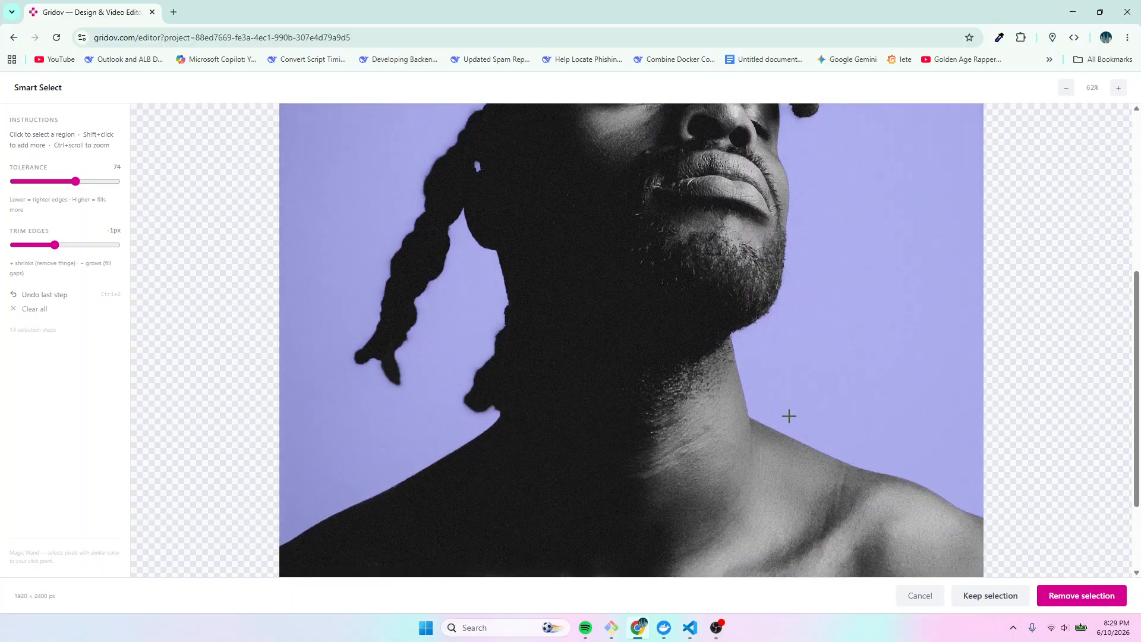
scroll(784, 416, up, 6)
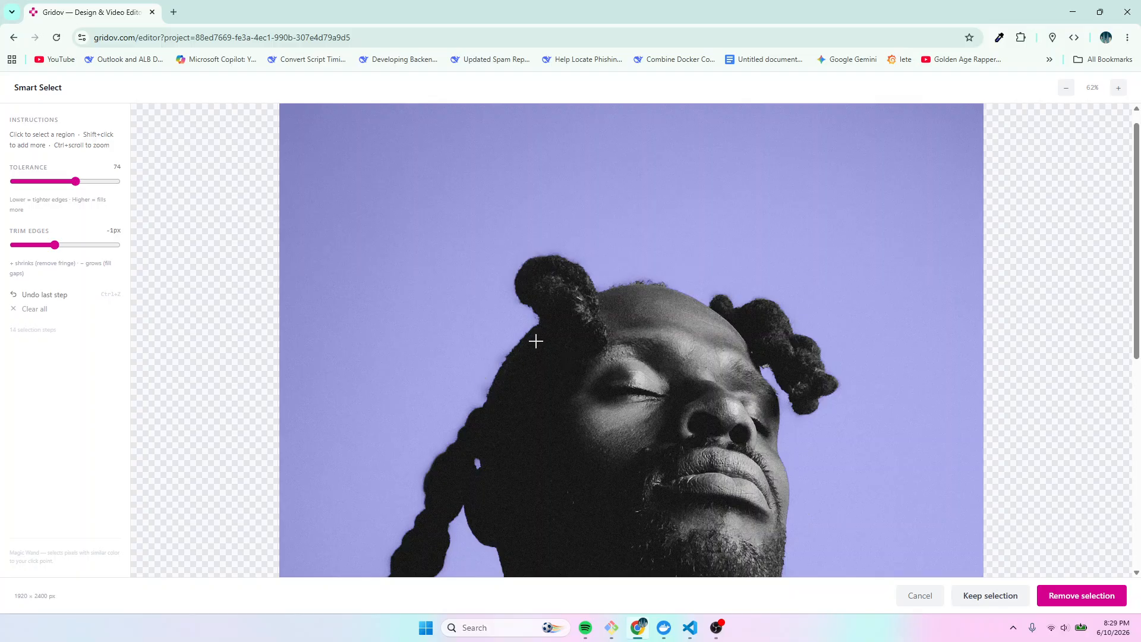
scroll(527, 373, down, 3)
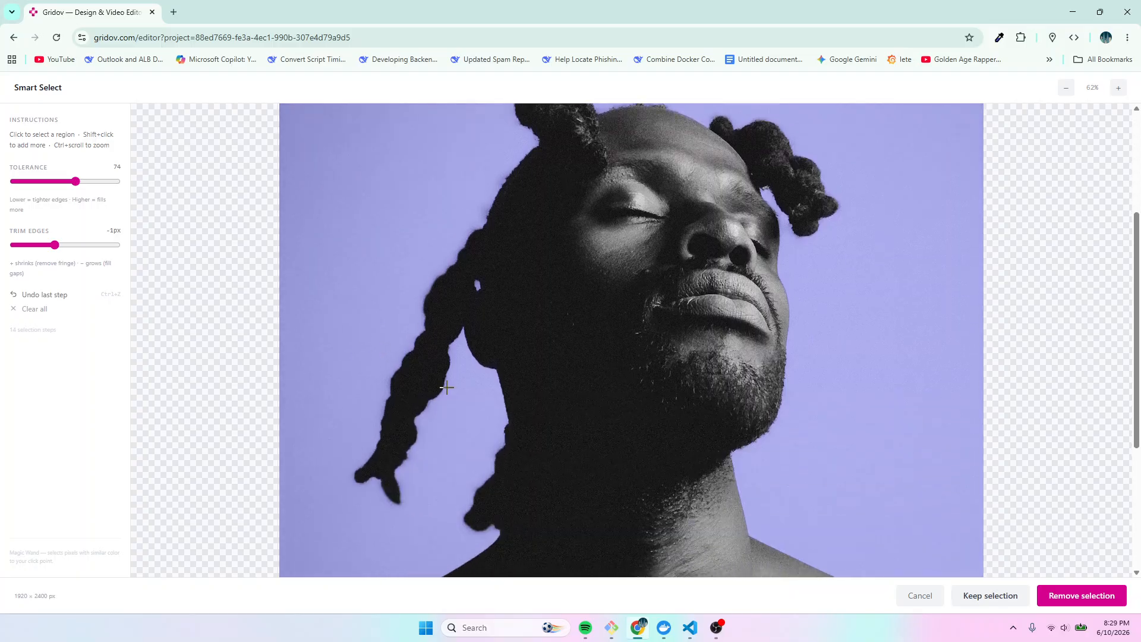
scroll(673, 390, up, 3)
scroll(673, 391, down, 4)
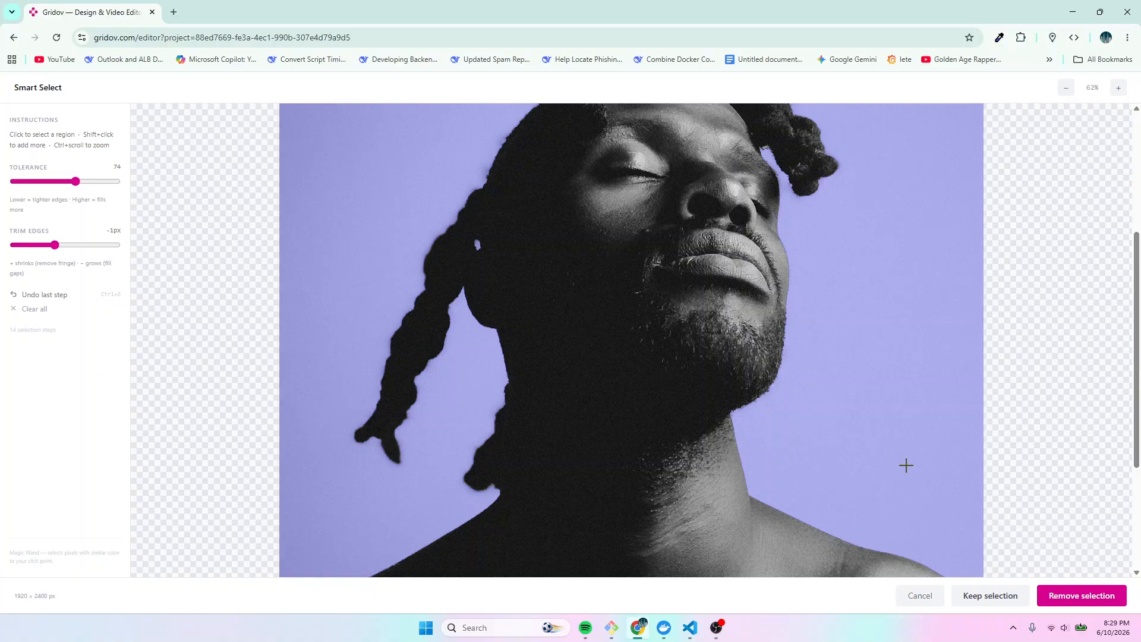
click(1077, 596)
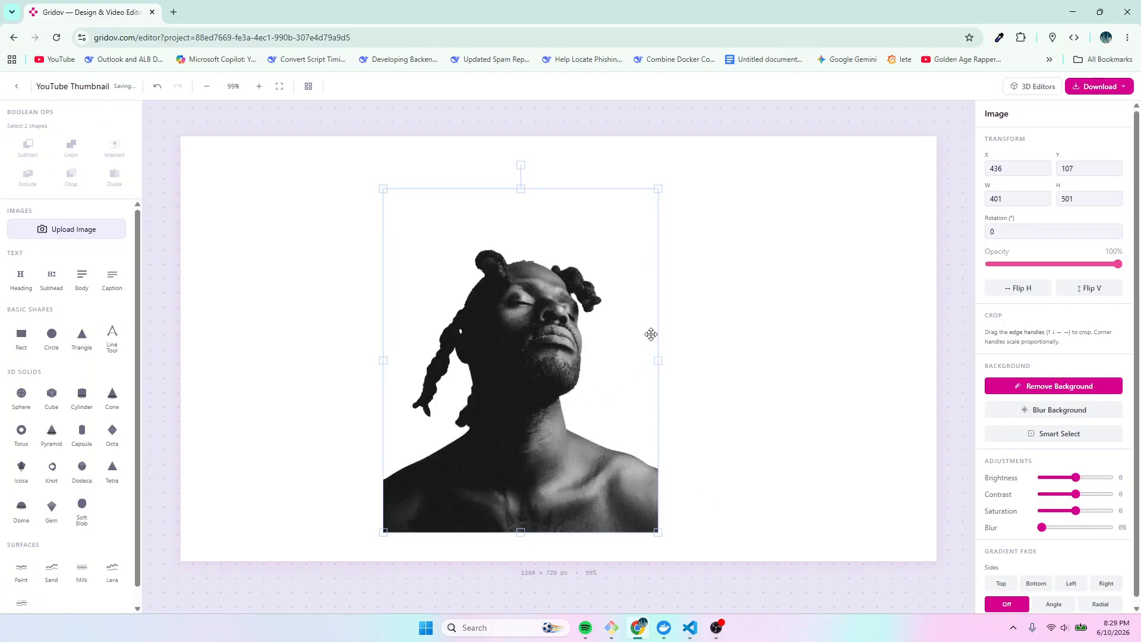
- Enlarge the cut-out portrait slightly, move it up and to the left on the canvas, and deselect it
click(722, 275)
click(542, 336)
drag(657, 536, 670, 543)
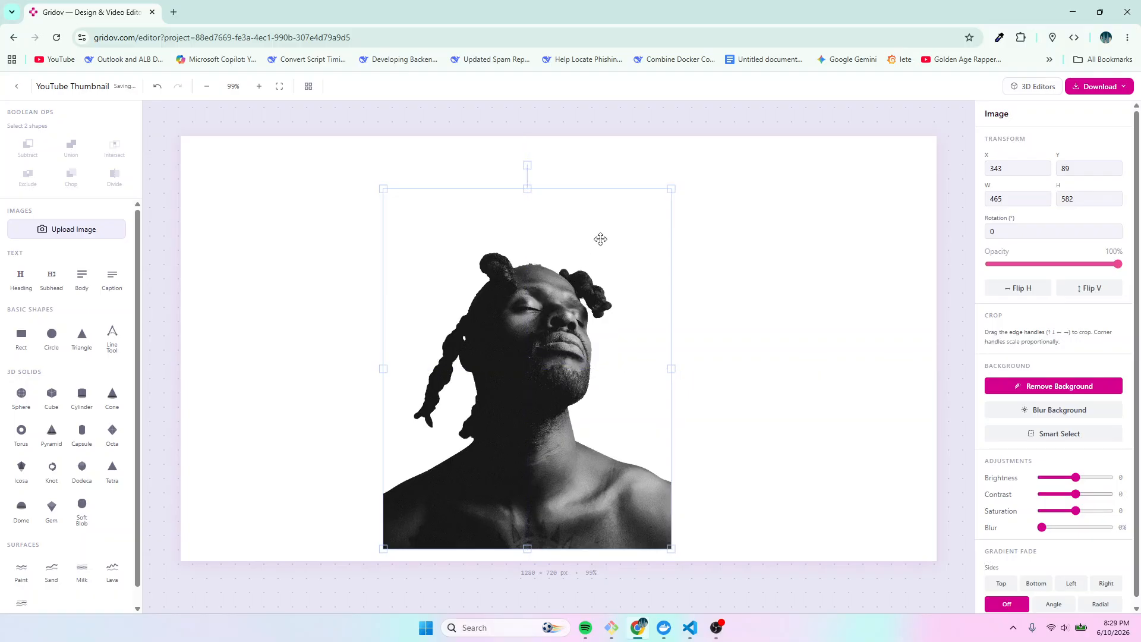
drag(601, 239, 570, 213)
click(685, 224)
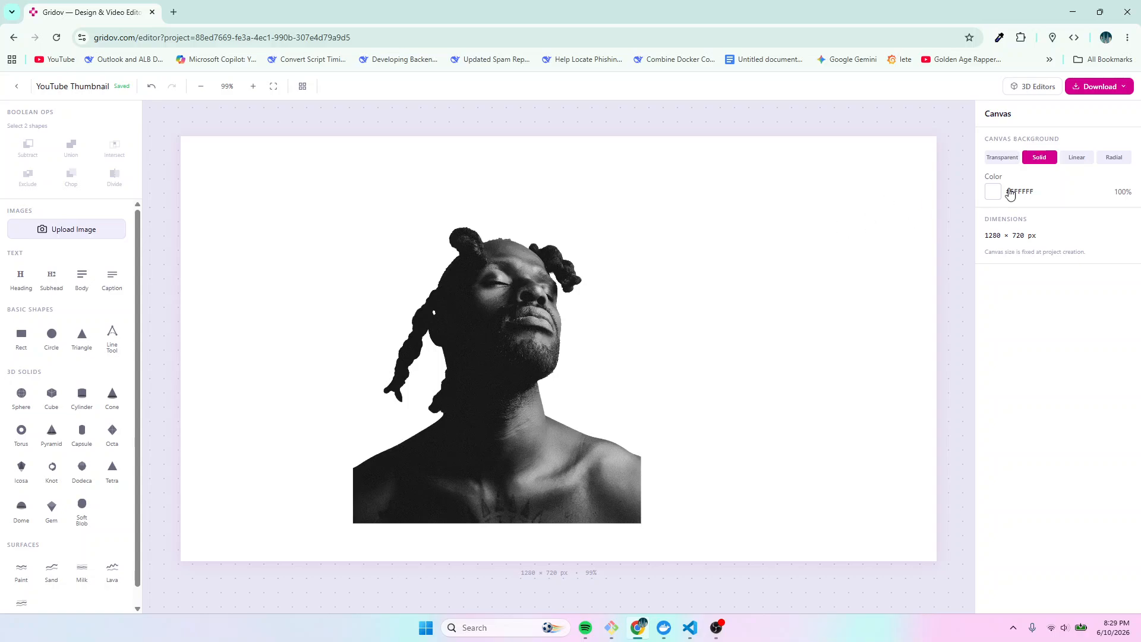
- Set the canvas background to solid red #D82C2C and move the portrait cut-out further left on the canvas
click(994, 199)
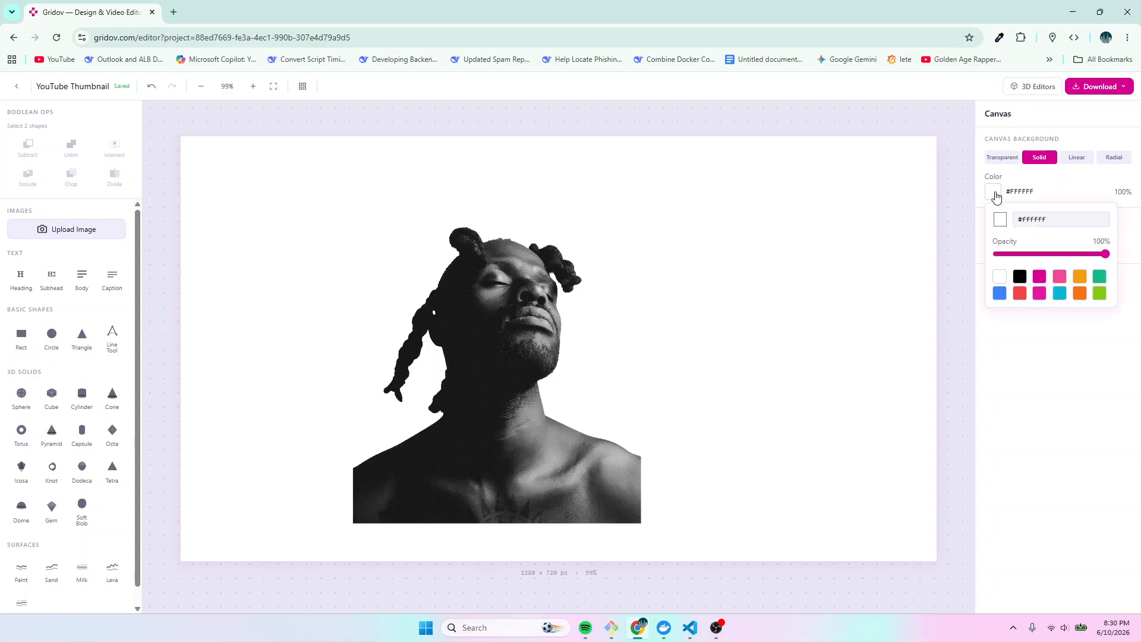
click(998, 225)
click(1052, 249)
drag(1052, 249, 1101, 242)
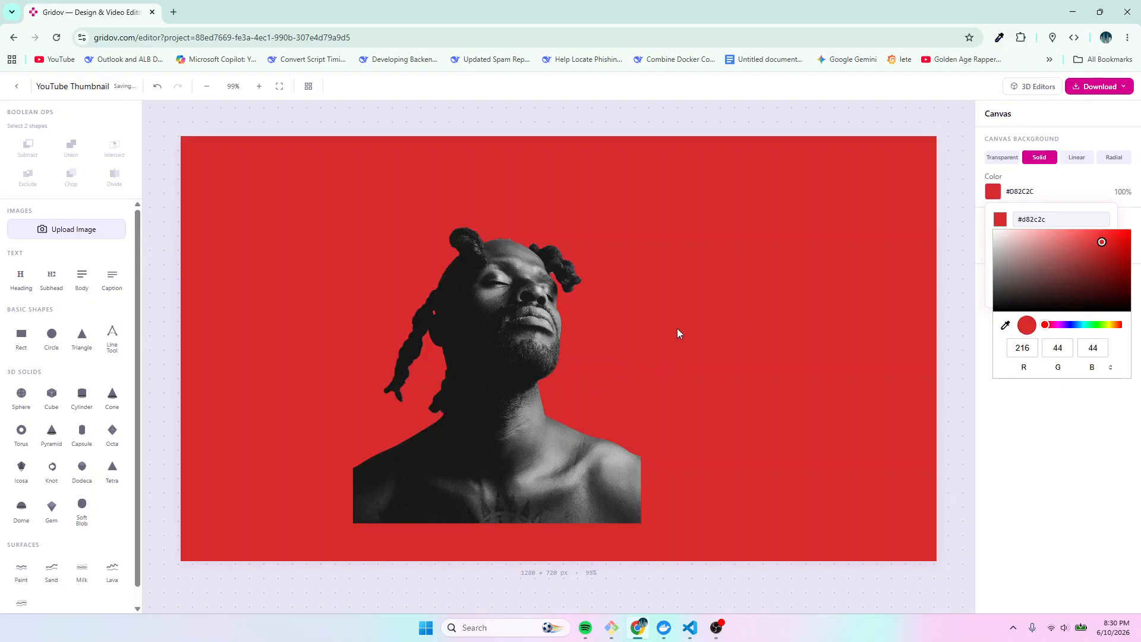
drag(521, 319, 457, 319)
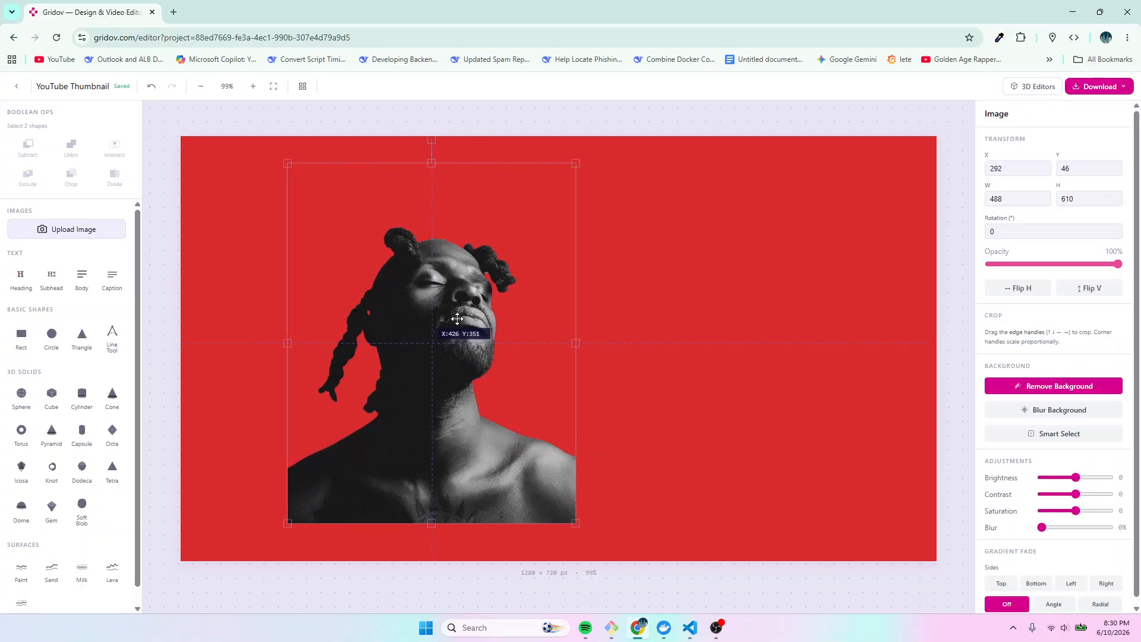
click(741, 293)
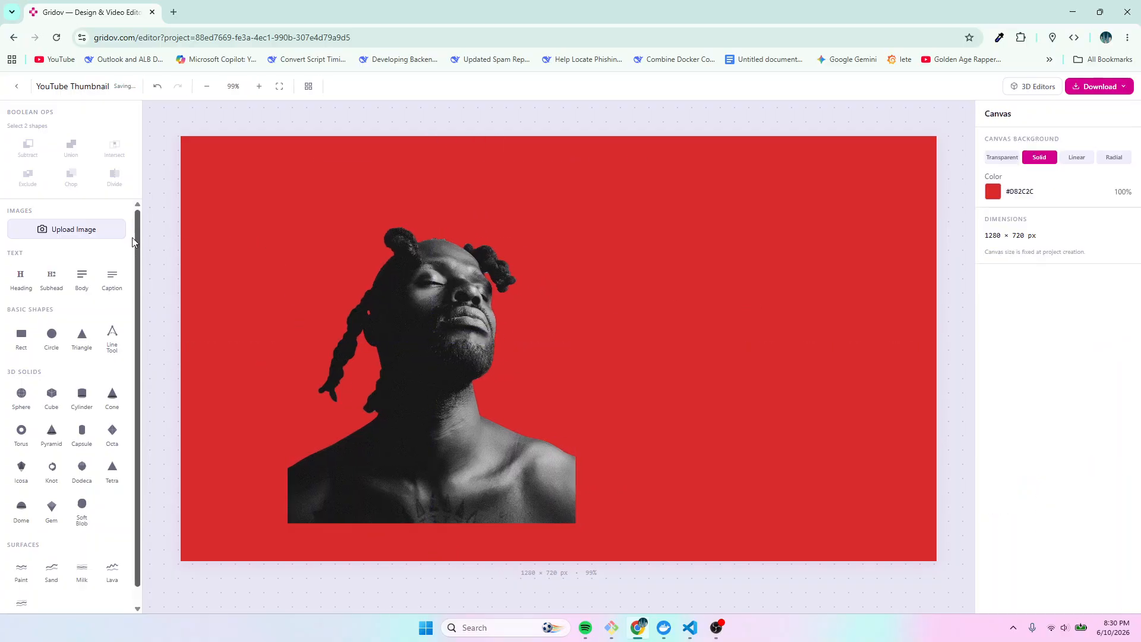
- Upload the skyline image design (21).jpg and enlarge it proportionally to about 894 × 503 px
click(65, 229)
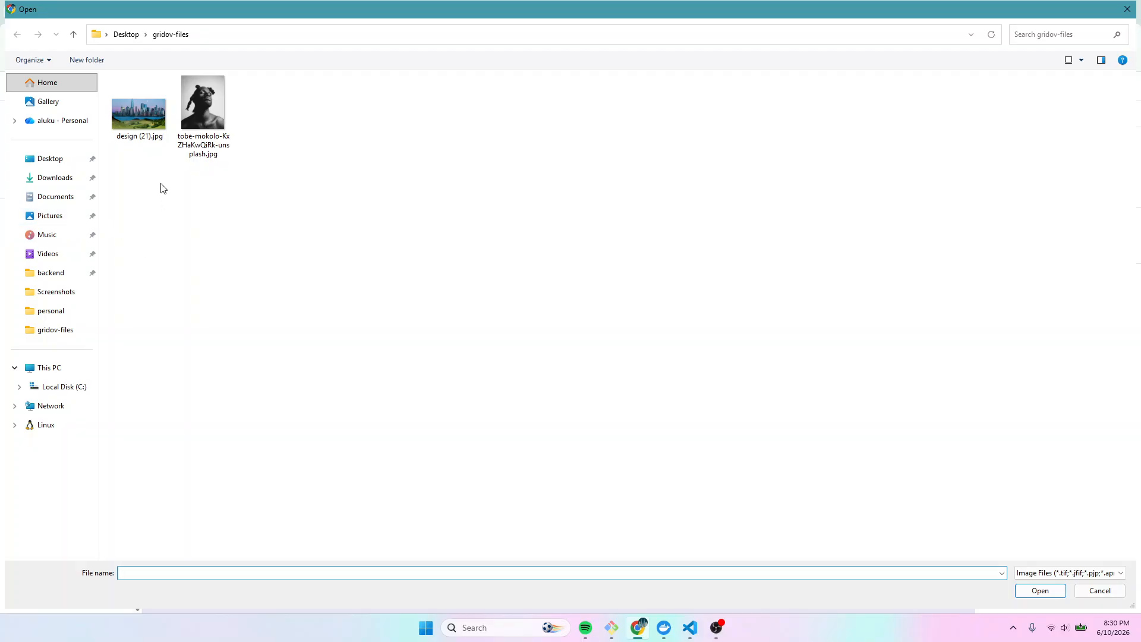
click(144, 120)
click(1040, 590)
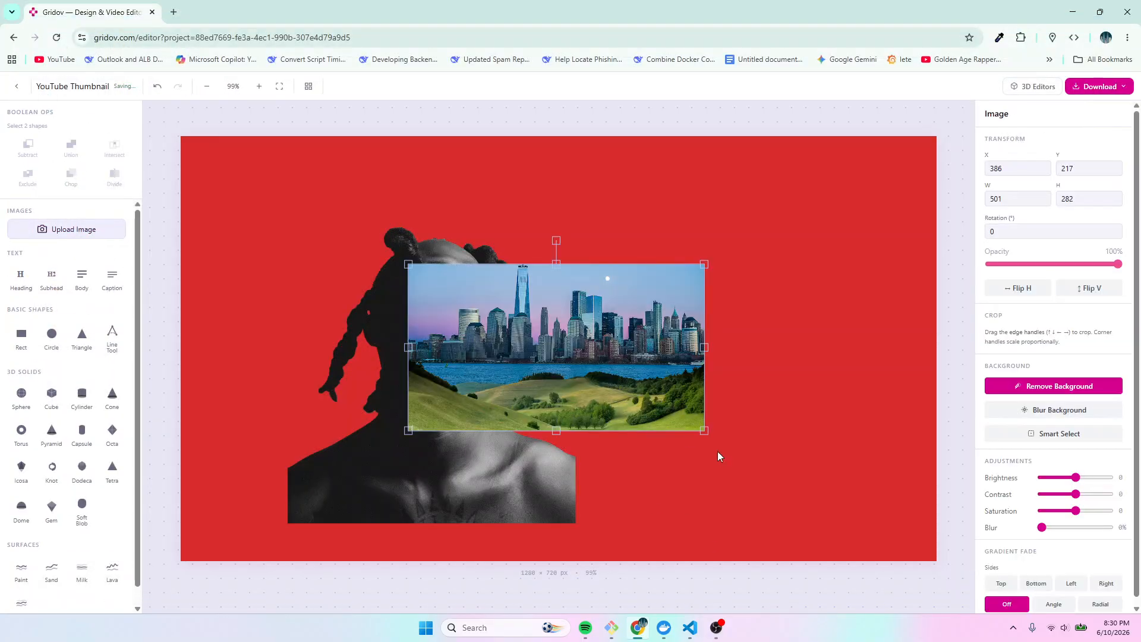
drag(705, 431, 1000, 504)
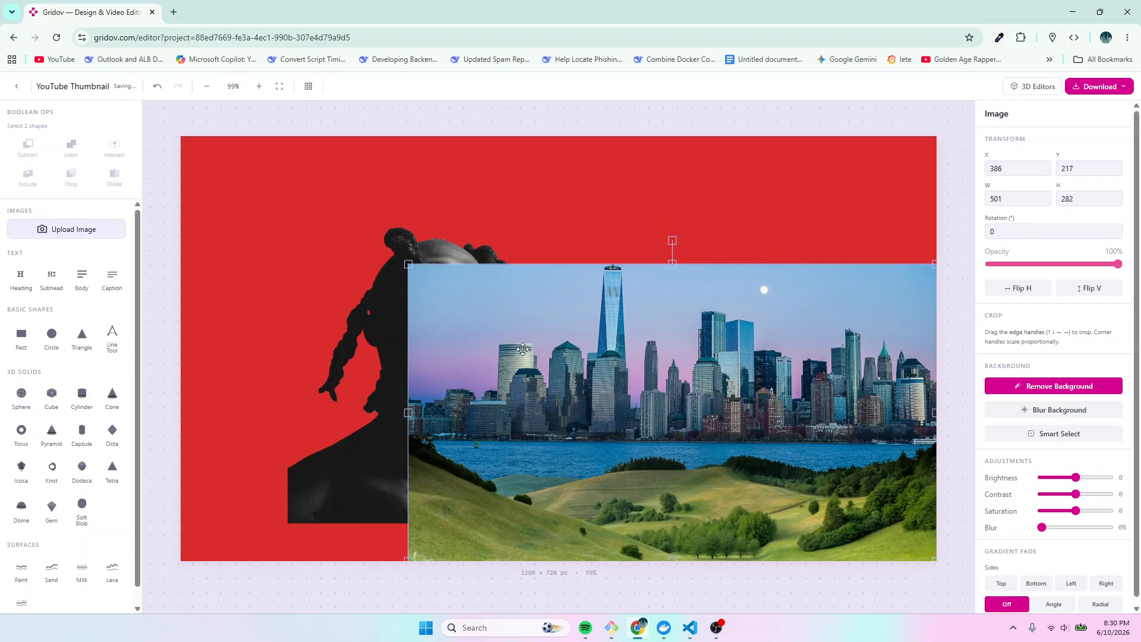
- Send the skyline image to the back and move the portrait cut-out in front of it, toward the canvas's lower right
right_click(594, 349)
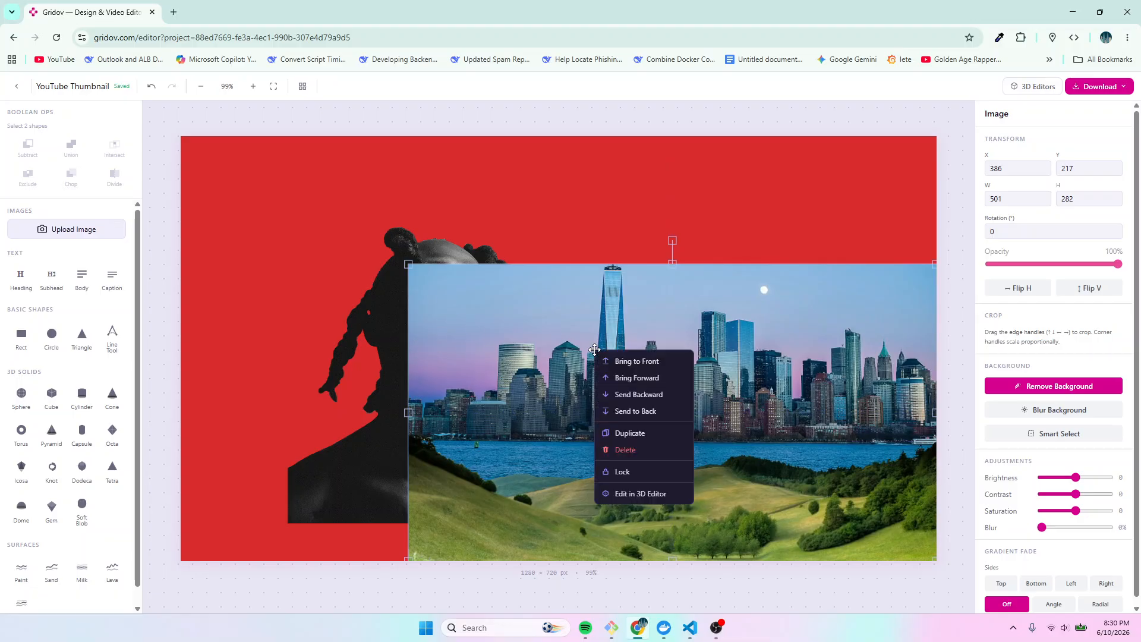
click(643, 411)
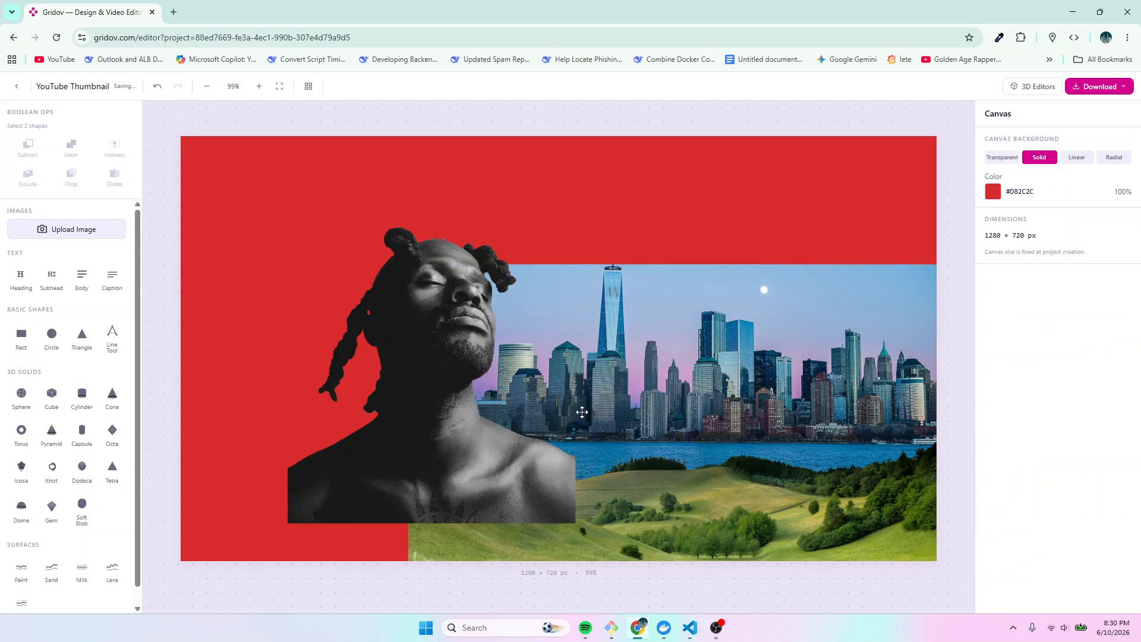
drag(487, 439, 734, 479)
- Enlarge and reposition the skyline image to cover the whole canvas, and move the portrait up and left near the centre
click(433, 302)
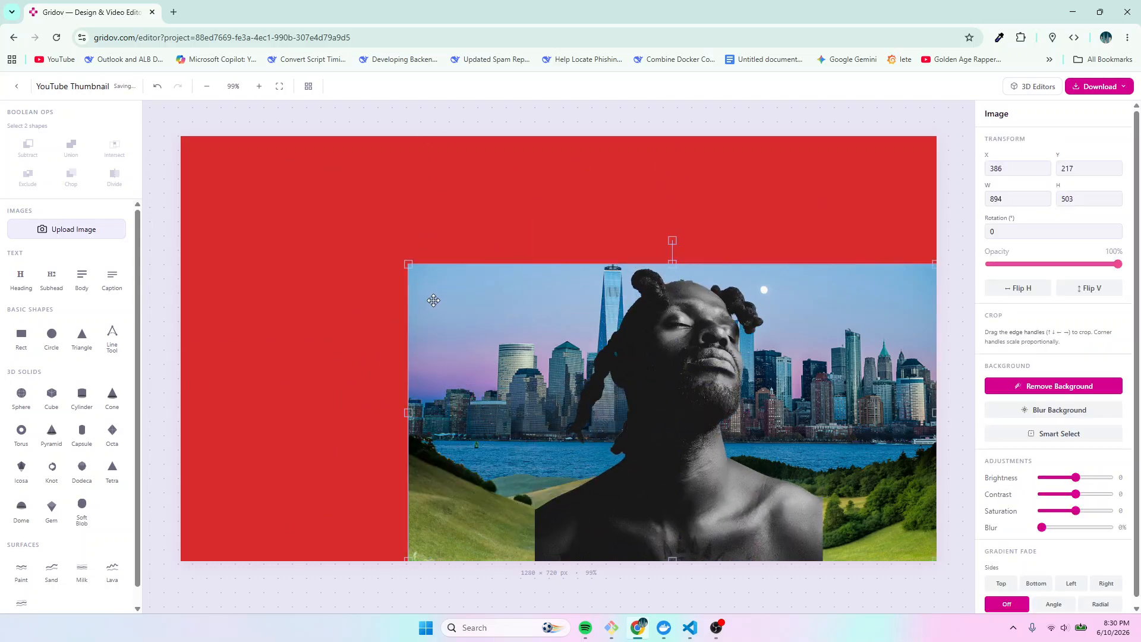
drag(412, 263, 211, 108)
drag(342, 246, 338, 243)
drag(933, 559, 963, 565)
drag(689, 416, 538, 345)
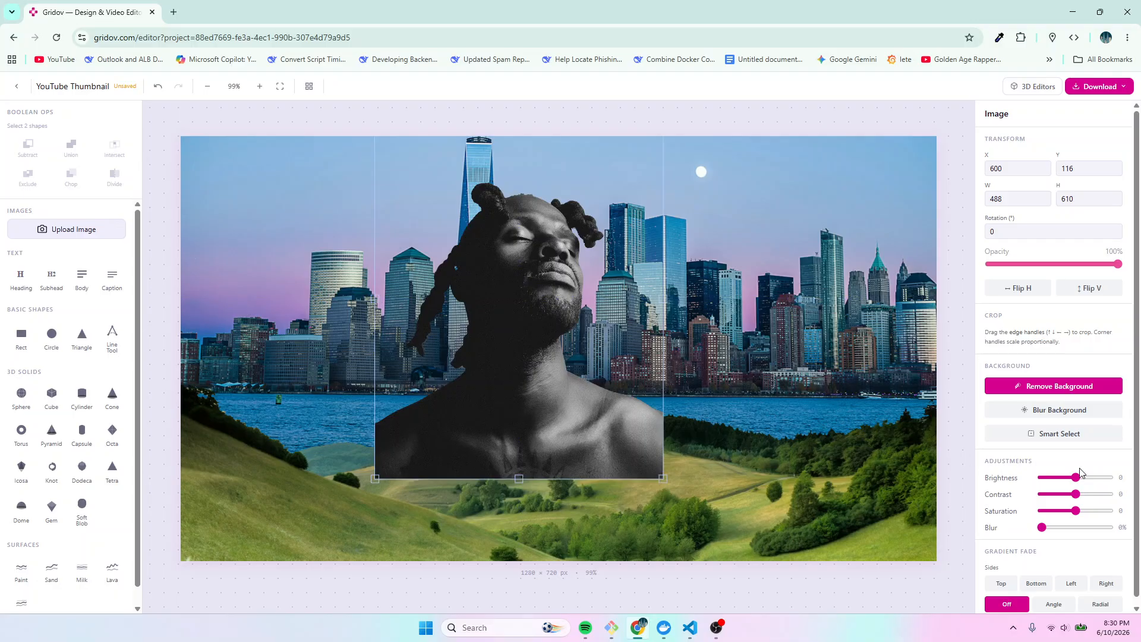
- Apply a radial gradient fade with a 32% solid area to the portrait and move the portrait slightly down
scroll(1081, 472, down, 1)
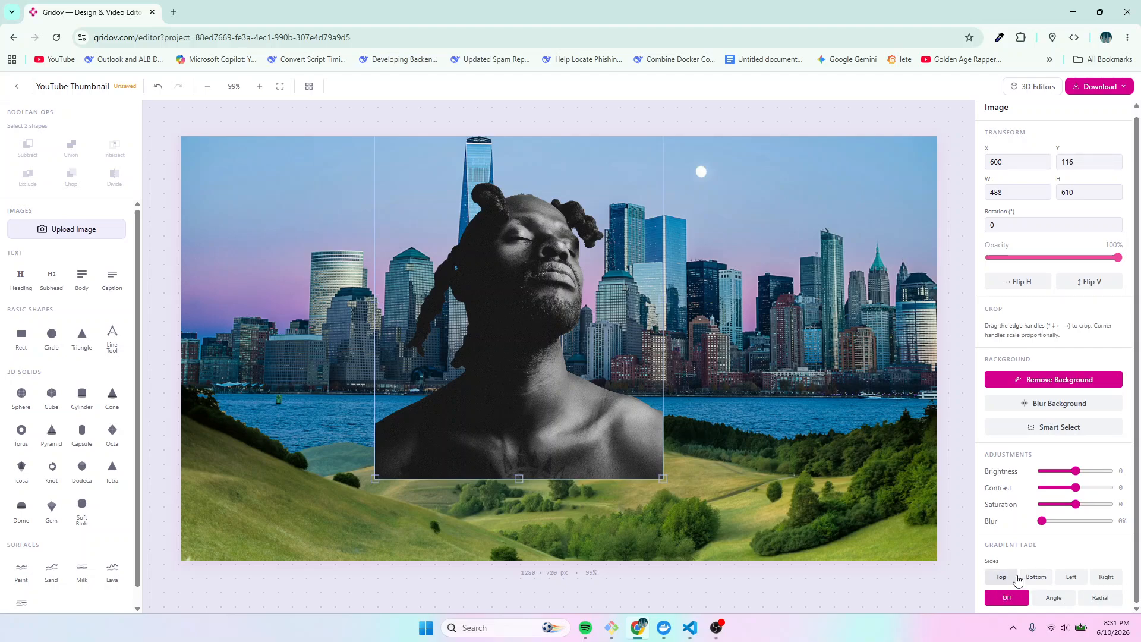
click(1099, 597)
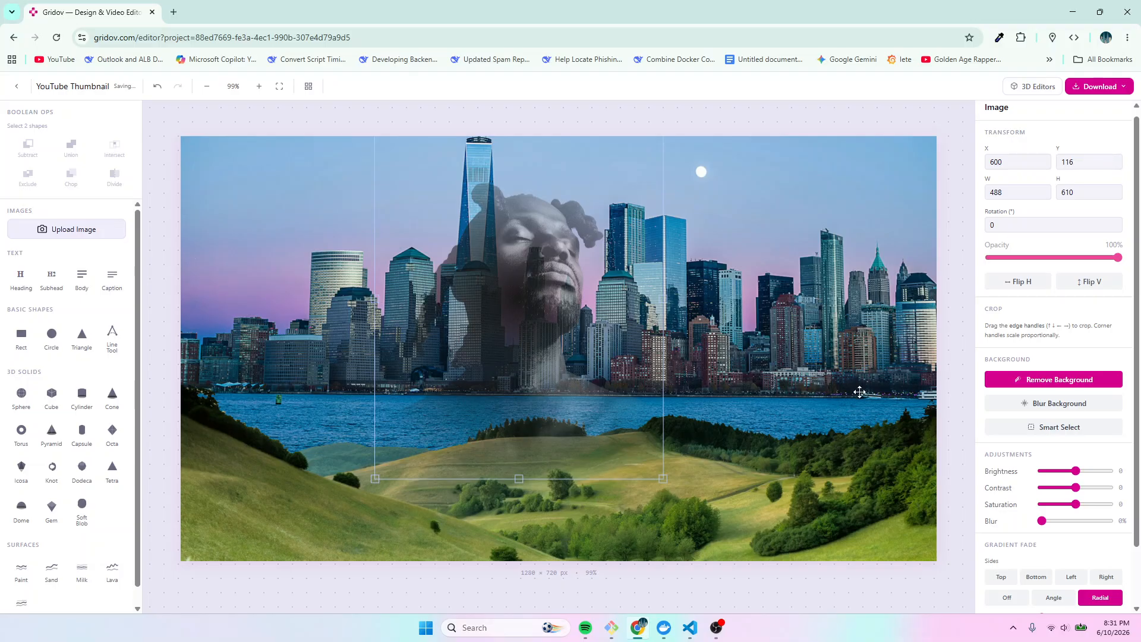
scroll(1025, 575, down, 1)
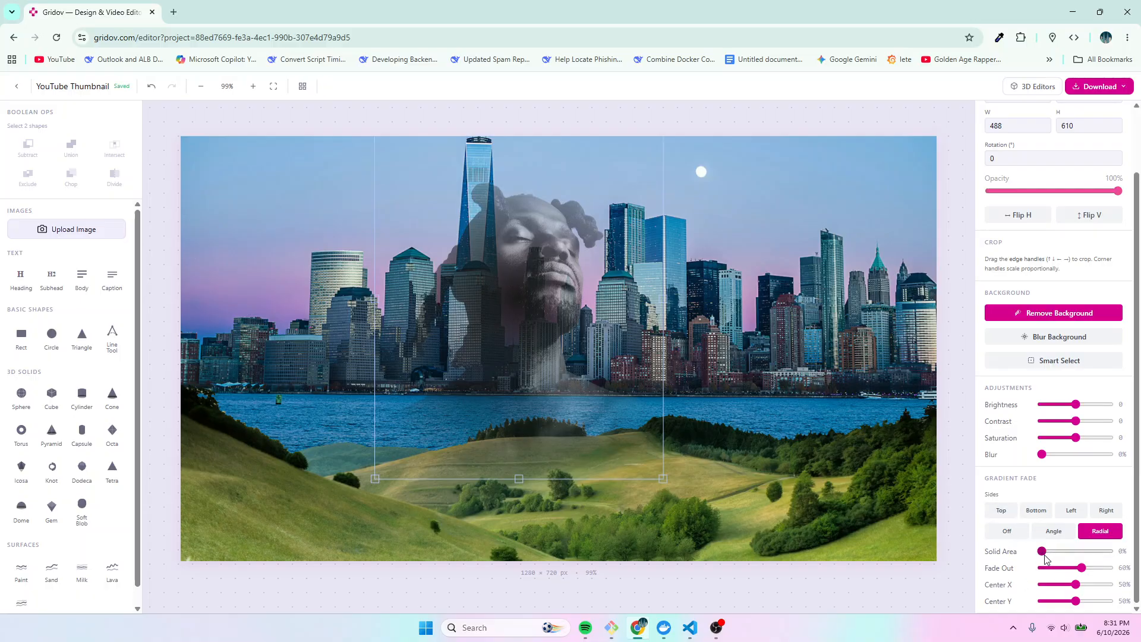
drag(1044, 555, 1064, 555)
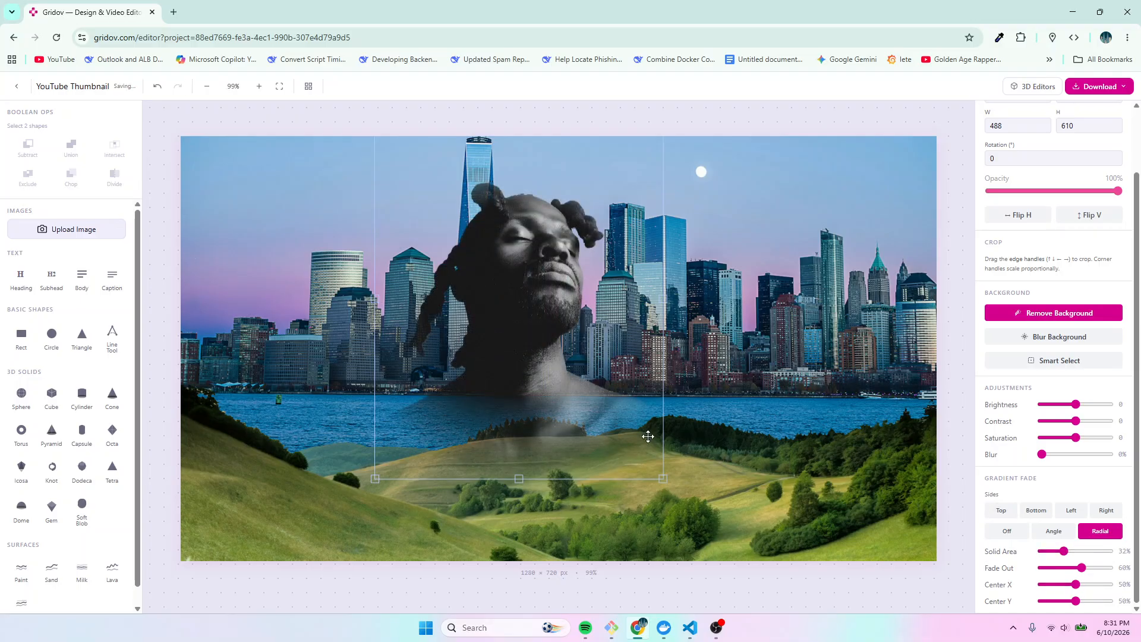
drag(551, 331, 548, 343)
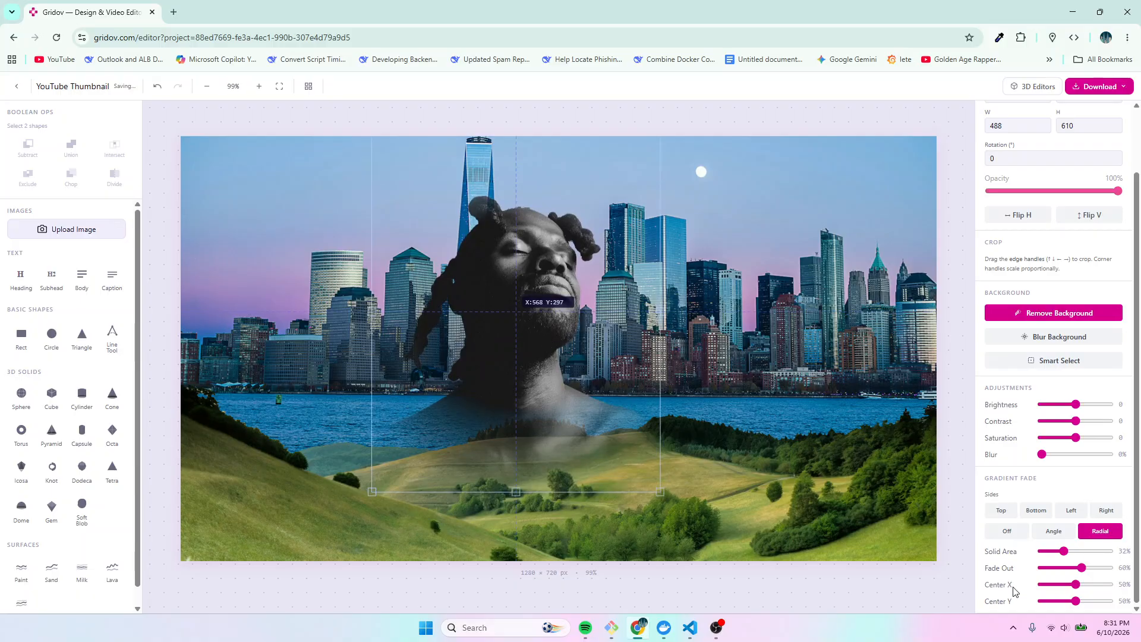
- Set the portrait's radial fade to Center X 58%, Center Y 49% and Fade Out 64%, and nudge the portrait up slightly
mouse_move(1075, 585)
mouse_down()
mouse_move(1044, 590)
mouse_move(1095, 588)
mouse_move(1076, 605)
mouse_up()
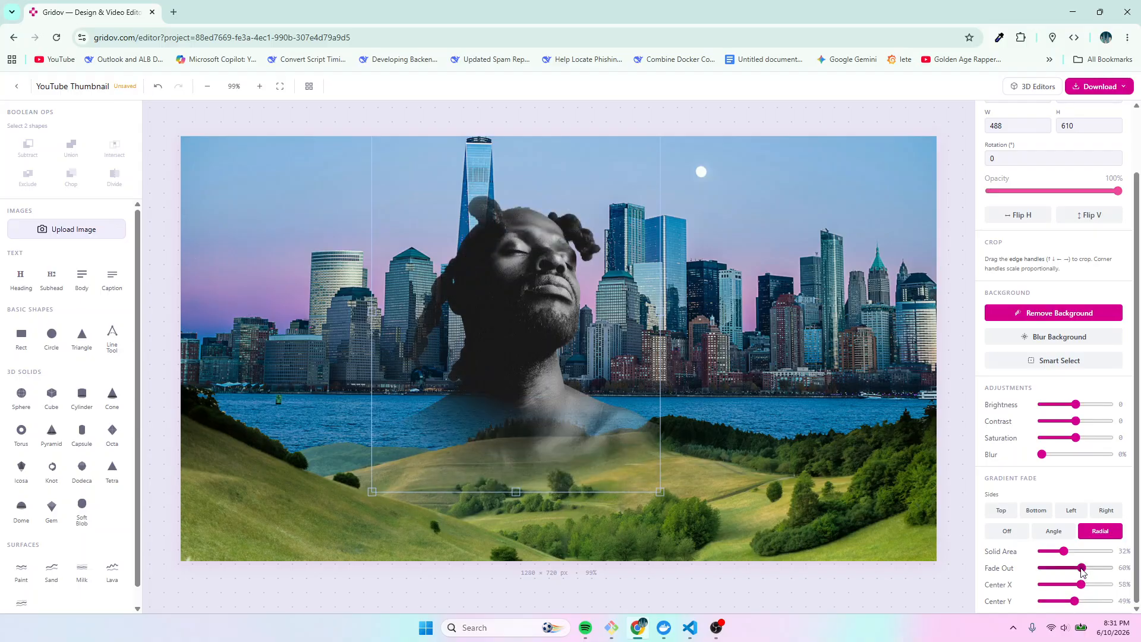
mouse_move(1081, 571)
mouse_down()
mouse_move(1101, 568)
mouse_move(1088, 573)
mouse_up()
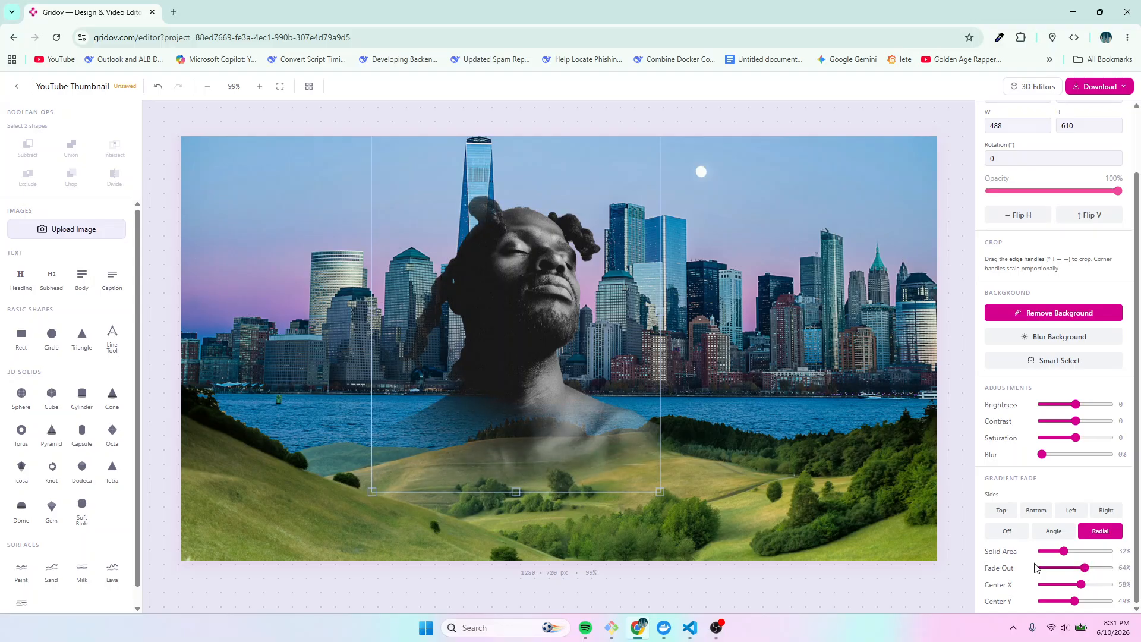
drag(563, 390, 599, 413)
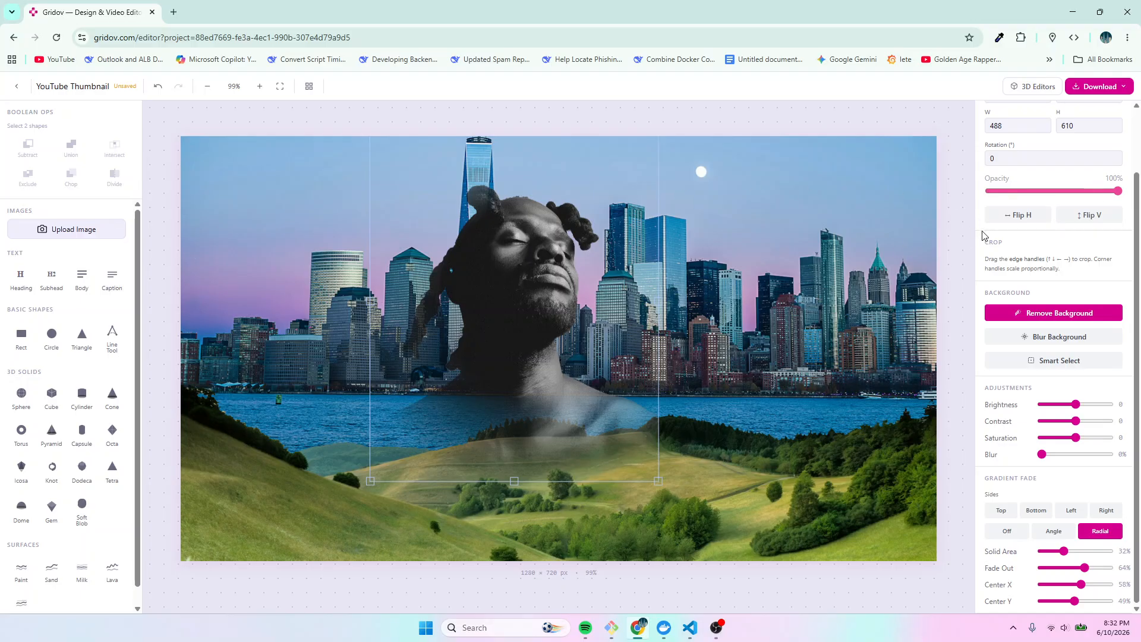
- Lower the portrait's opacity to 81% and shift it slightly down and left to about X 306, Y 1
drag(1117, 196, 1095, 195)
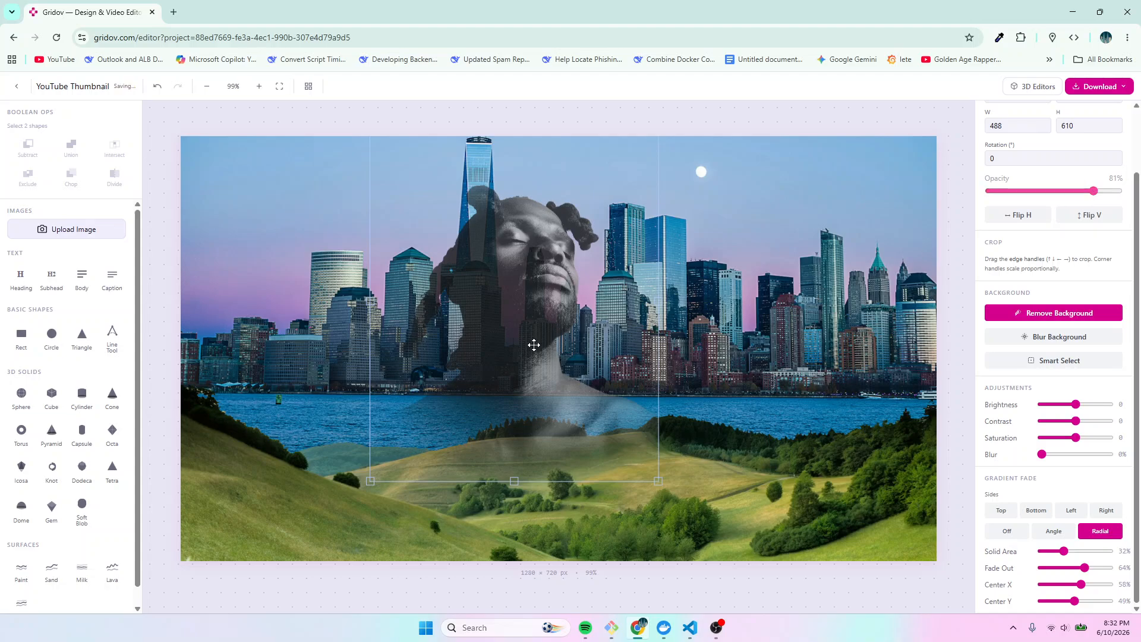
click(720, 278)
drag(536, 273, 528, 290)
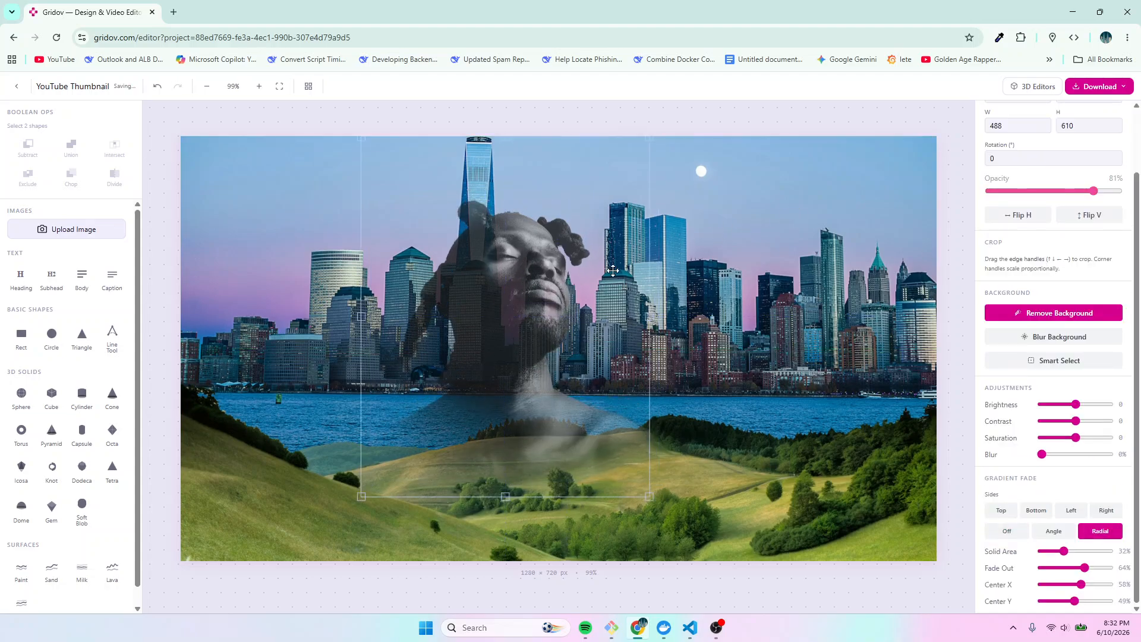
click(680, 126)
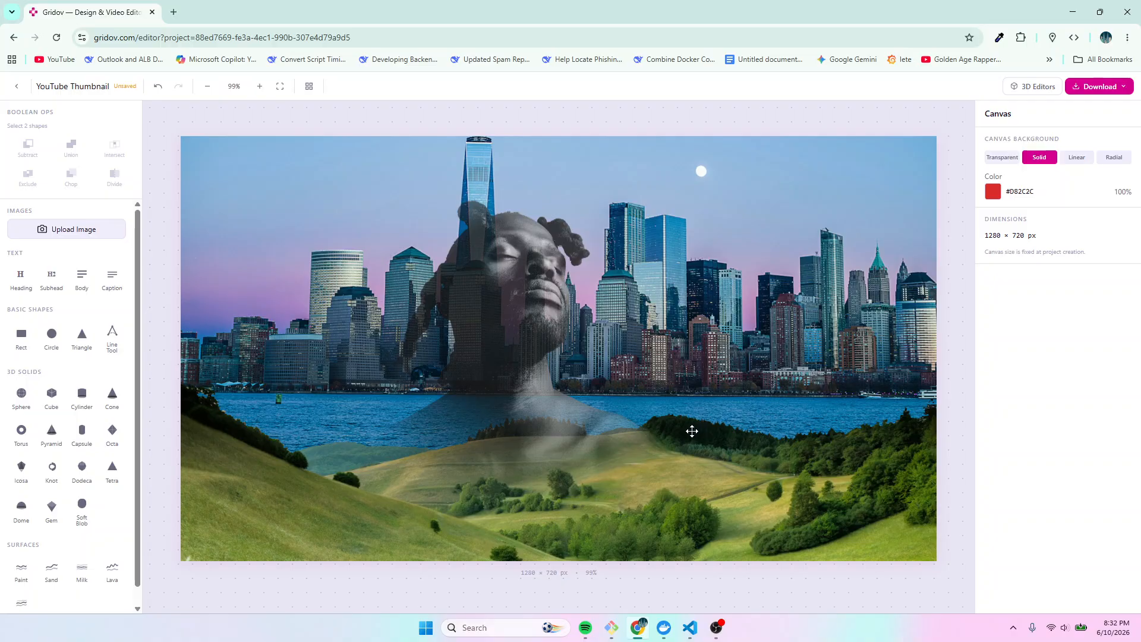
- Increase the solid area of the portrait's radial fade to 47% and deselect the portrait
click(539, 321)
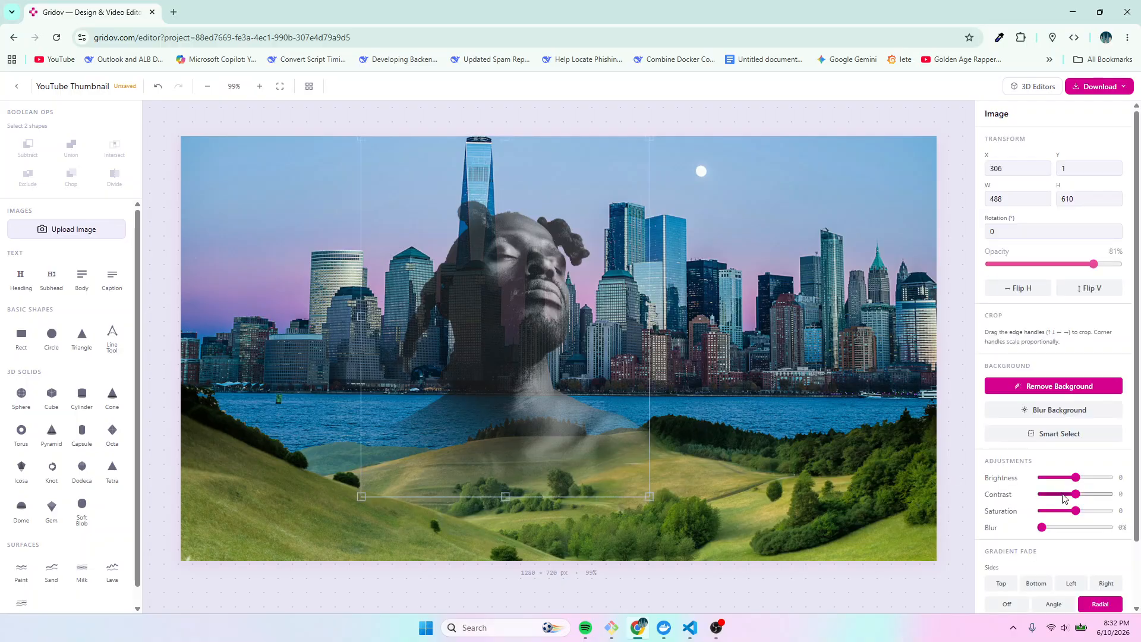
scroll(1073, 498, down, 2)
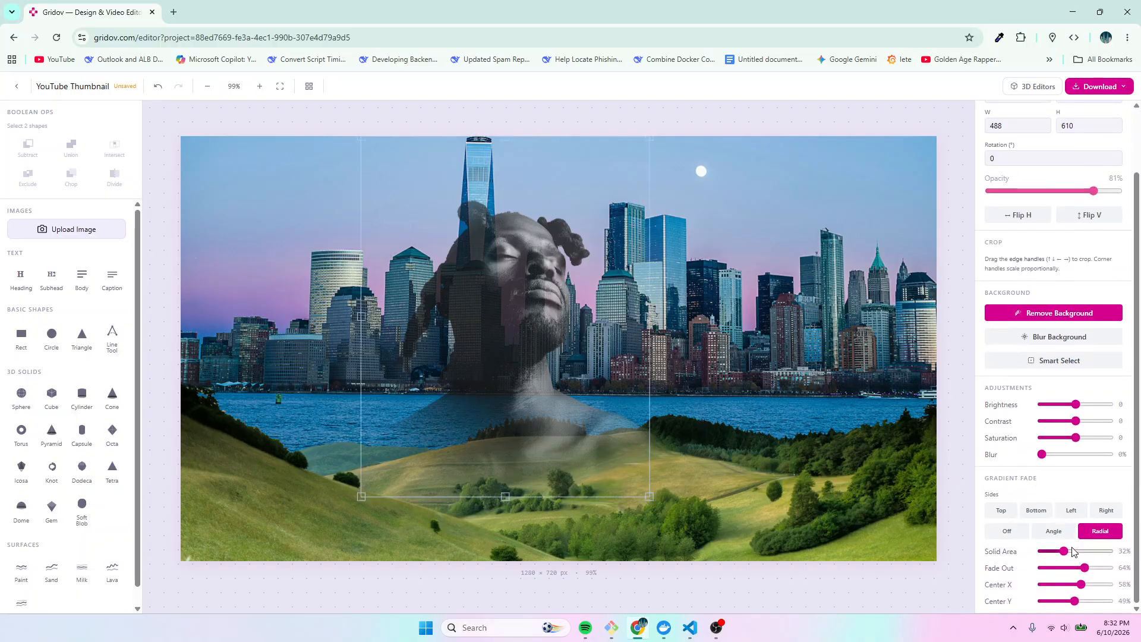
drag(1065, 553, 1075, 553)
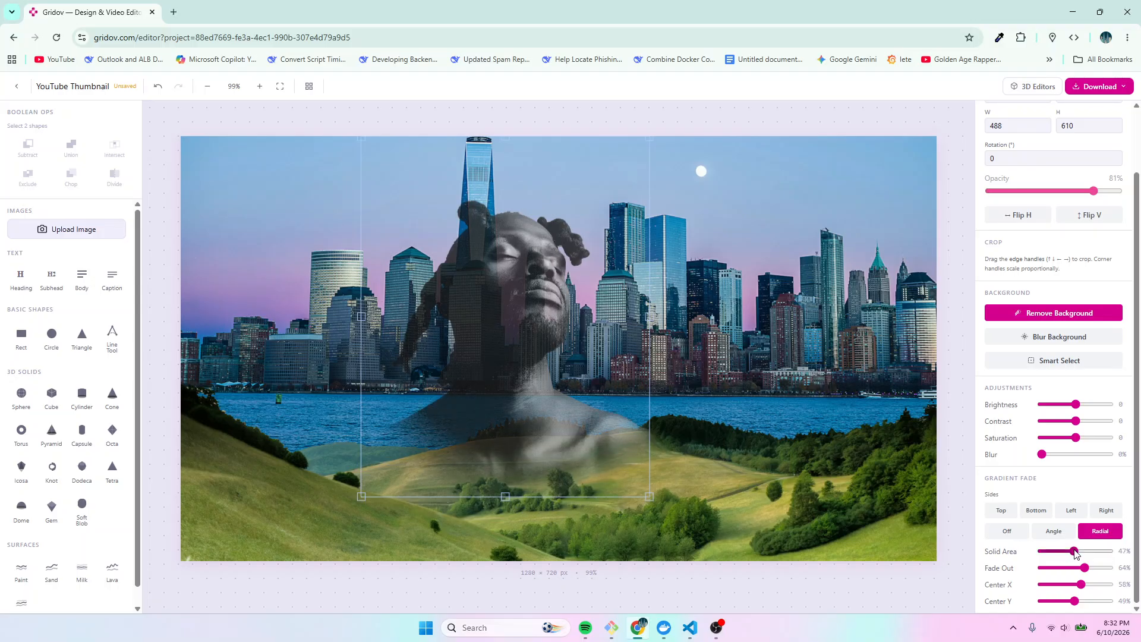
click(742, 123)
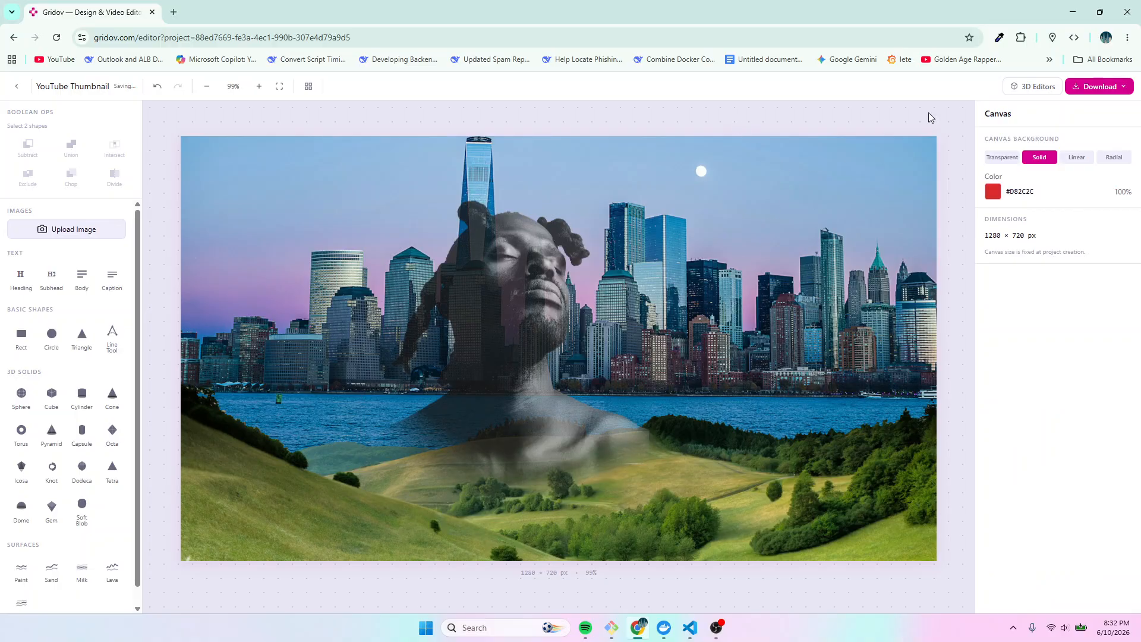
- Export the design as a JPG at 3× scale and 100% quality
click(1100, 86)
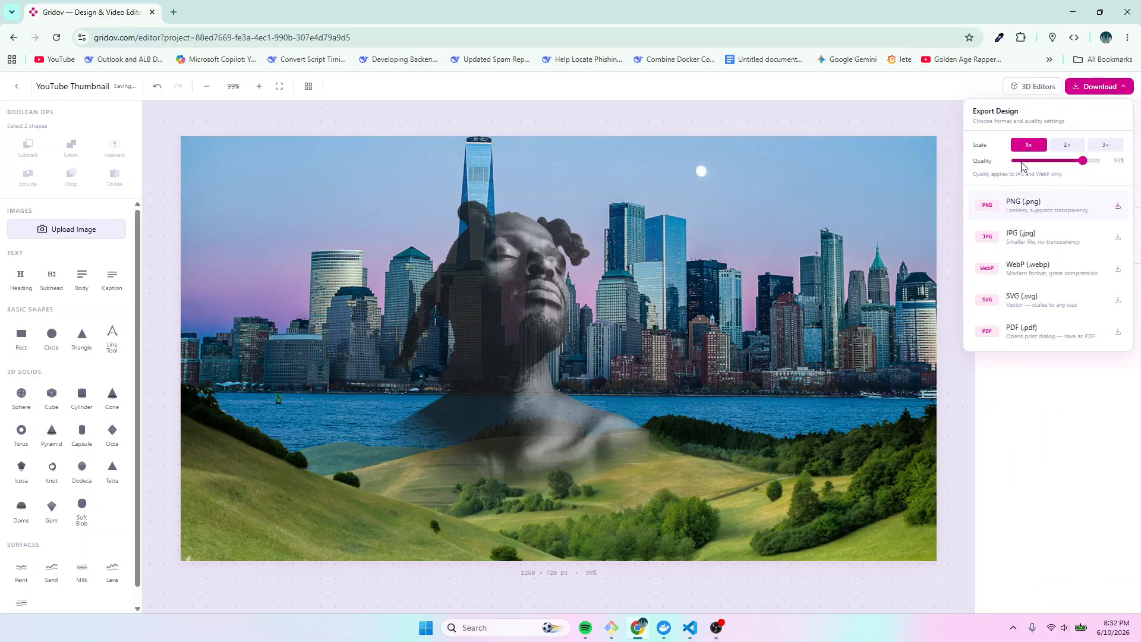
click(1104, 150)
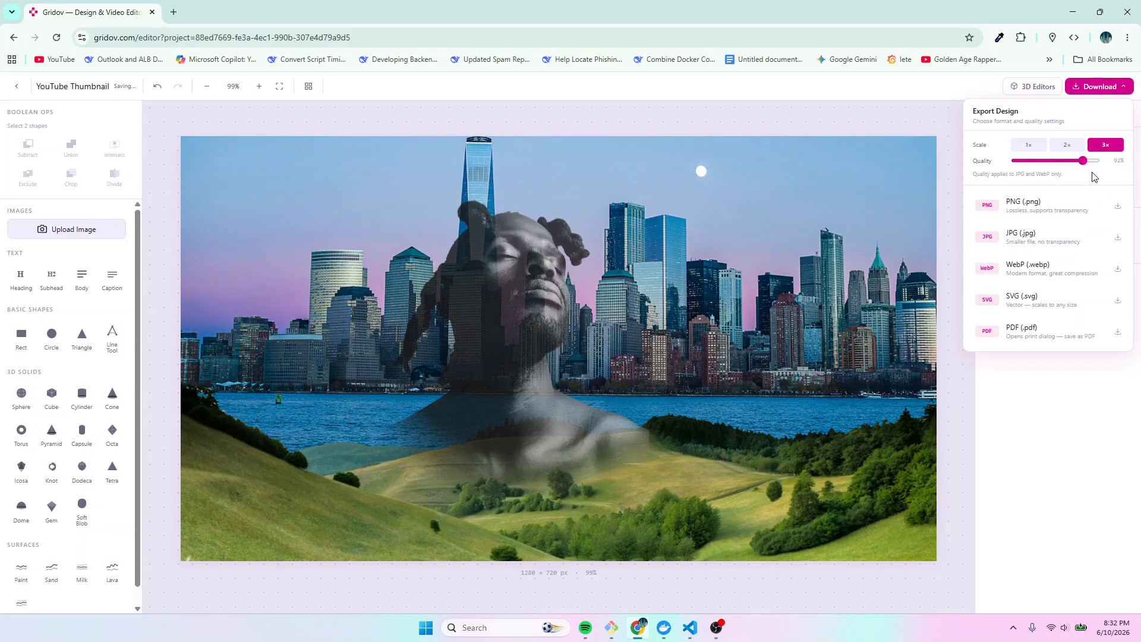
drag(1083, 160, 1099, 162)
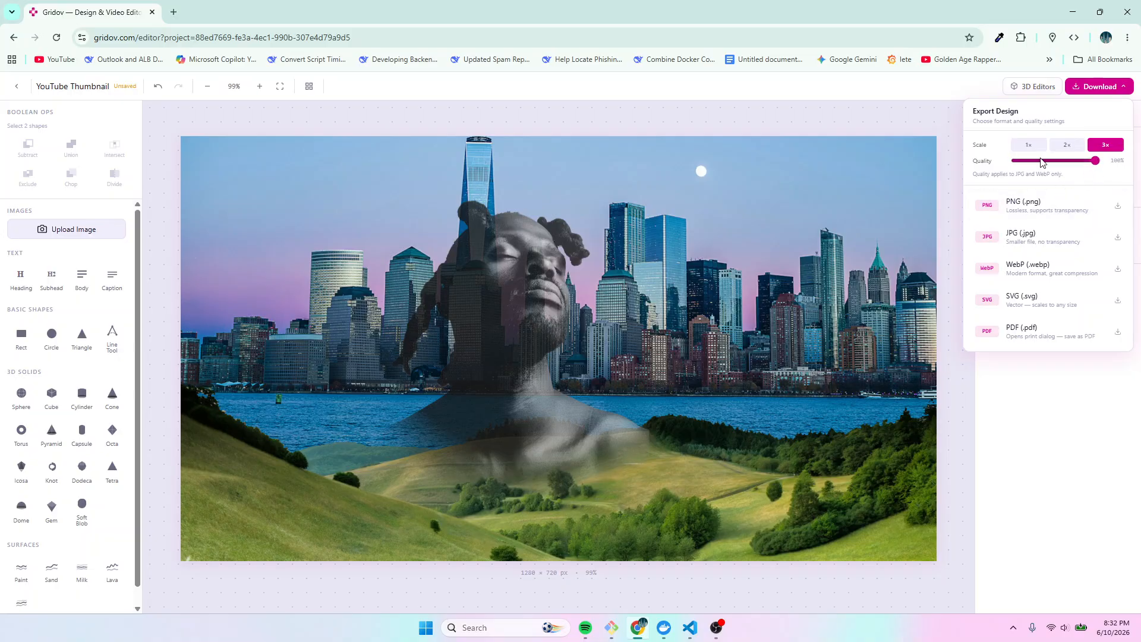
click(1042, 239)
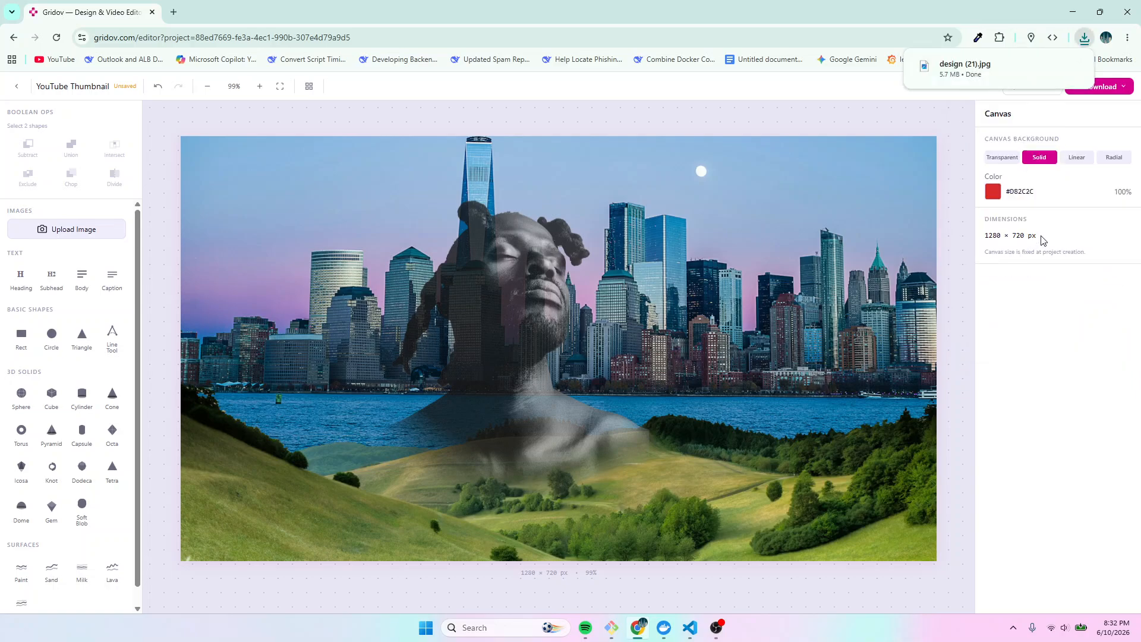
- Open the downloaded design (21).jpg in the image viewer and maximize the window to inspect the exported thumbnail
click(975, 72)
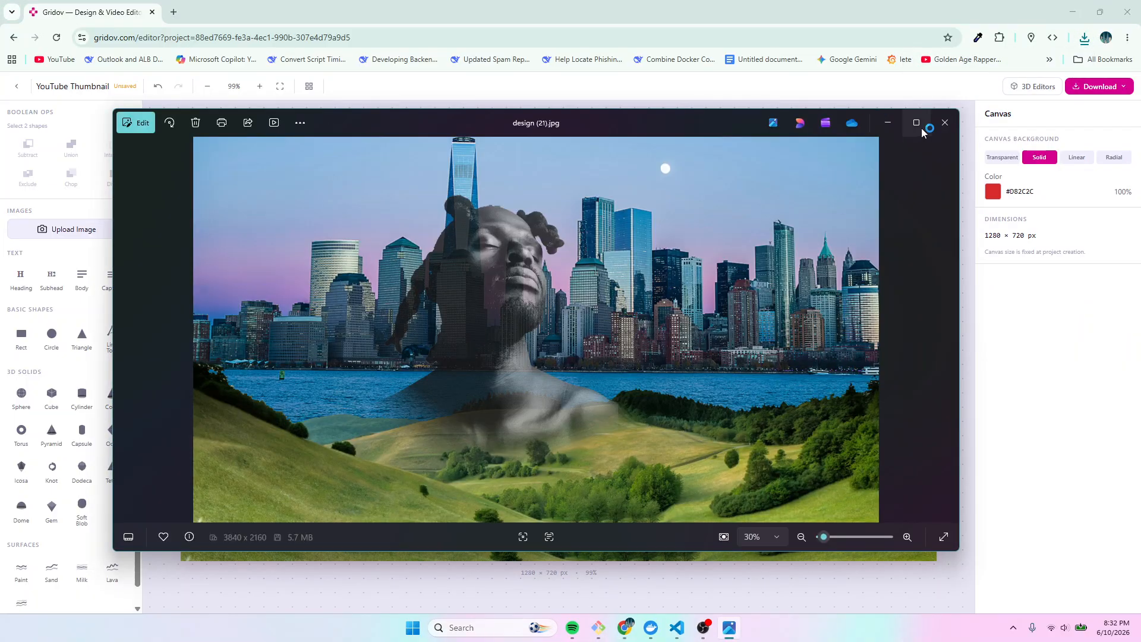
click(918, 122)
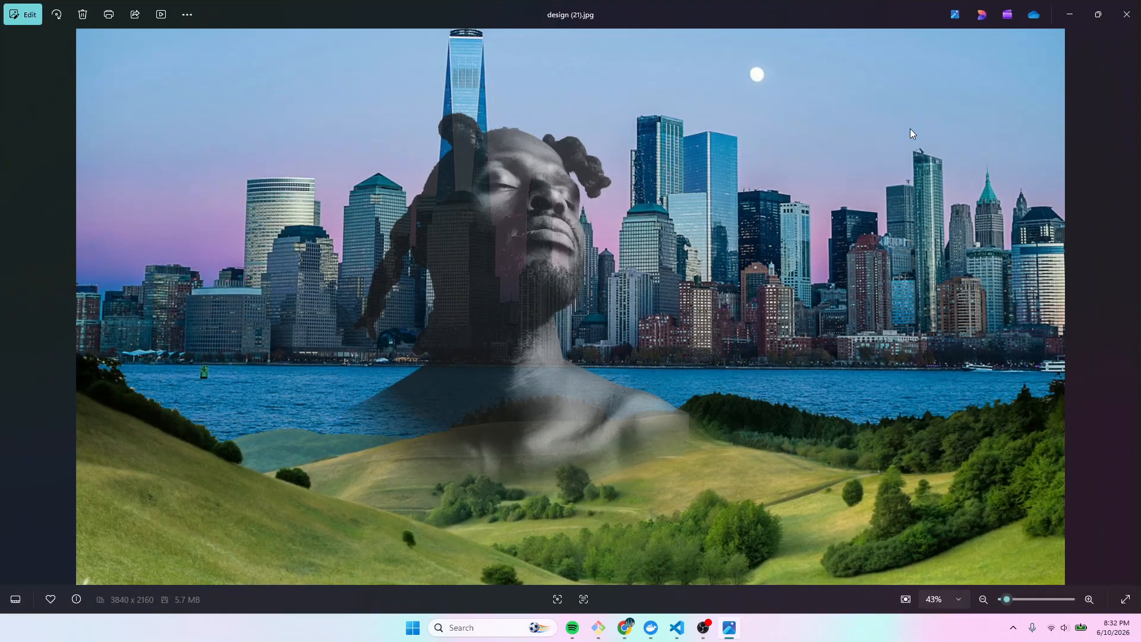